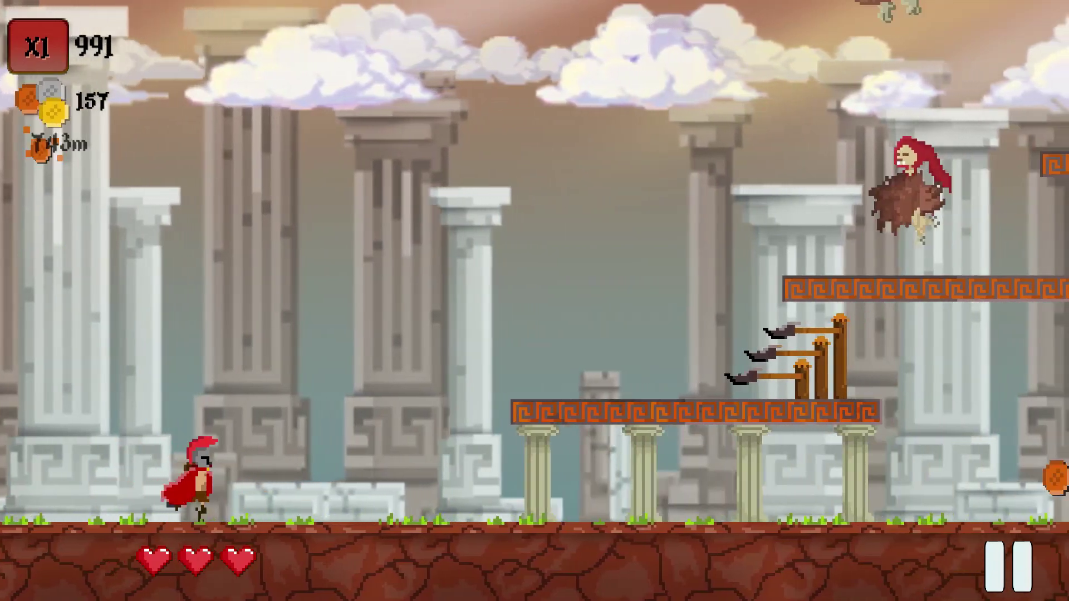
key(space)
key(space)
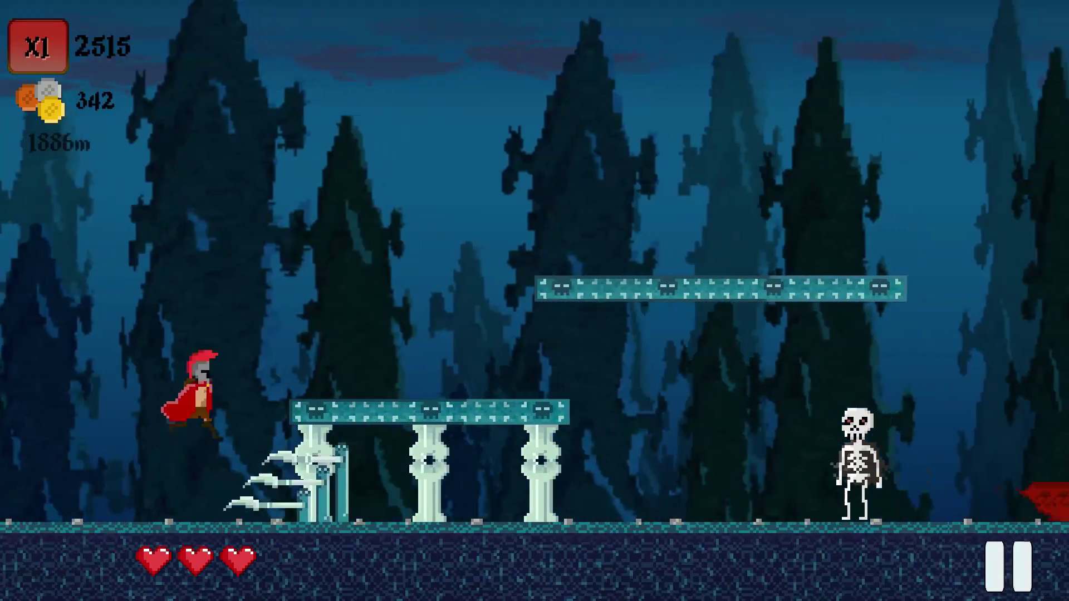
key(x)
key(space)
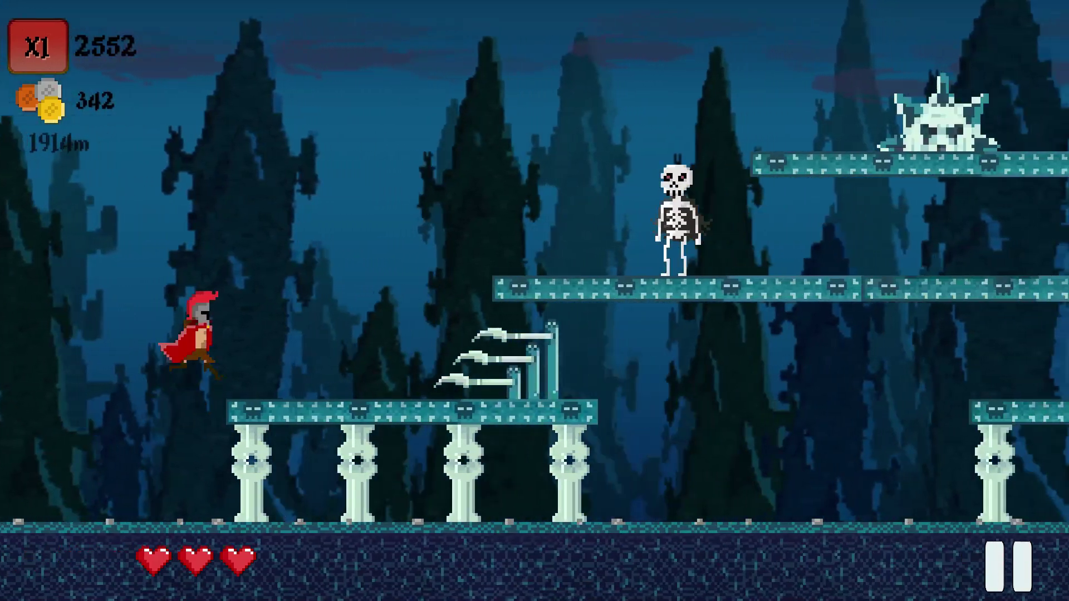
key(space)
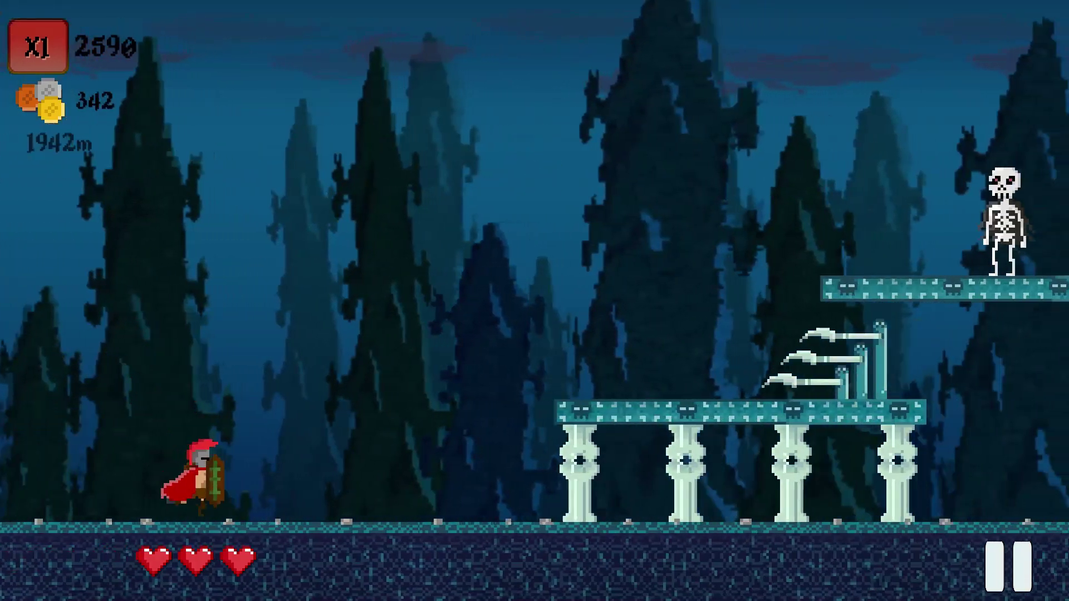
key(space)
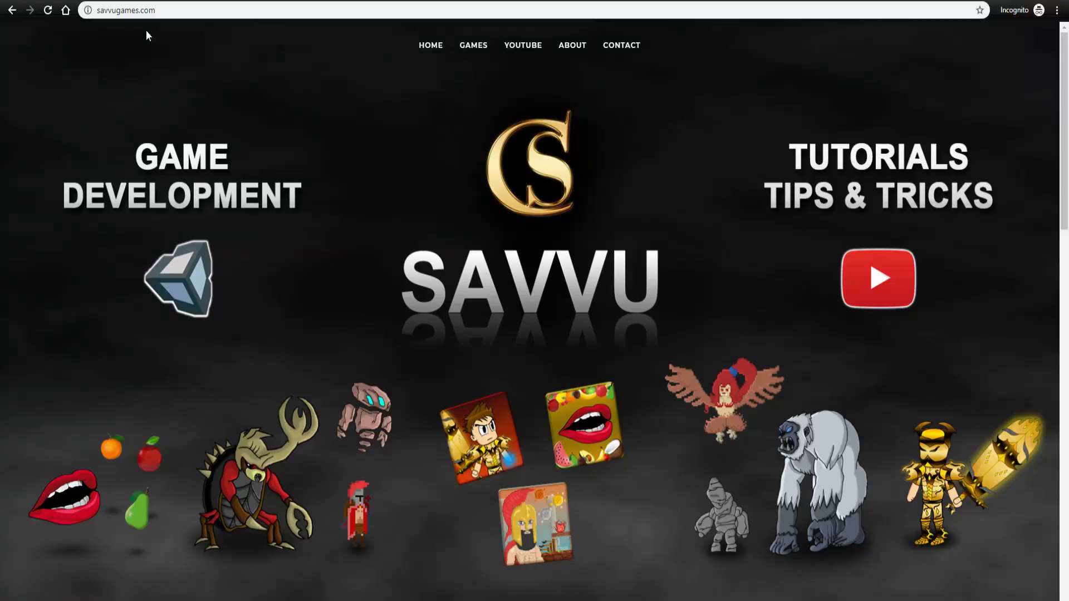
Step: Open the full games list on the Savvu website and view the Spartap section
scroll(383, 245, down, 10)
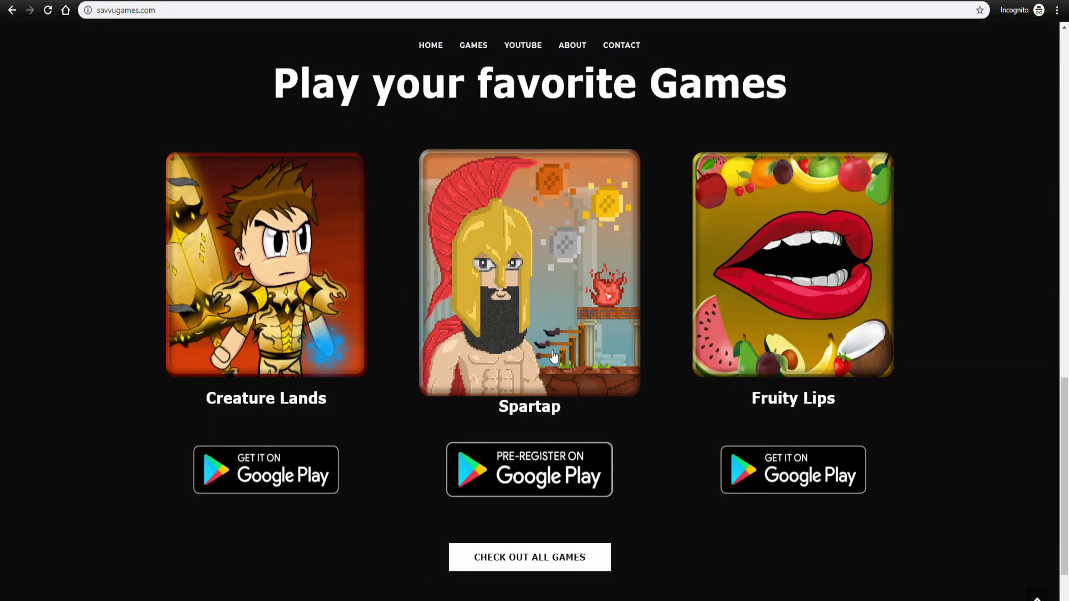
click(536, 558)
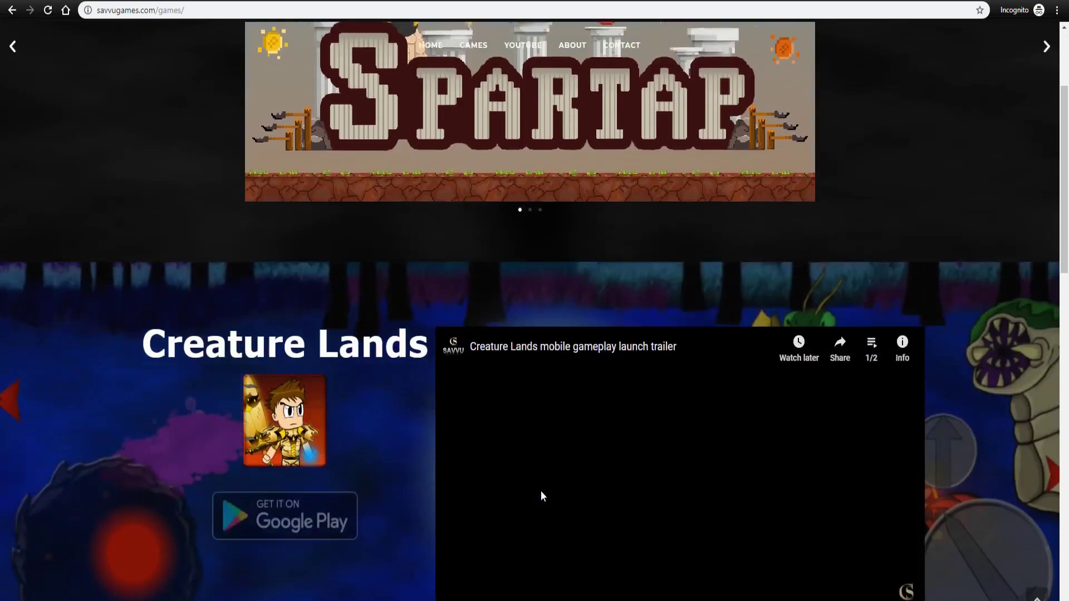
scroll(543, 496, down, 10)
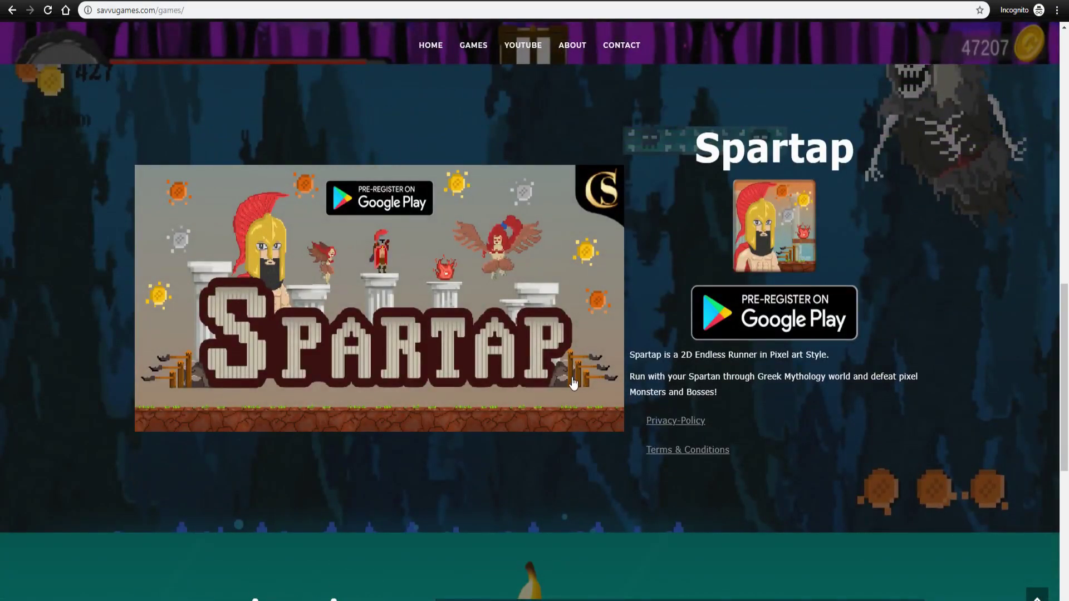
click(764, 312)
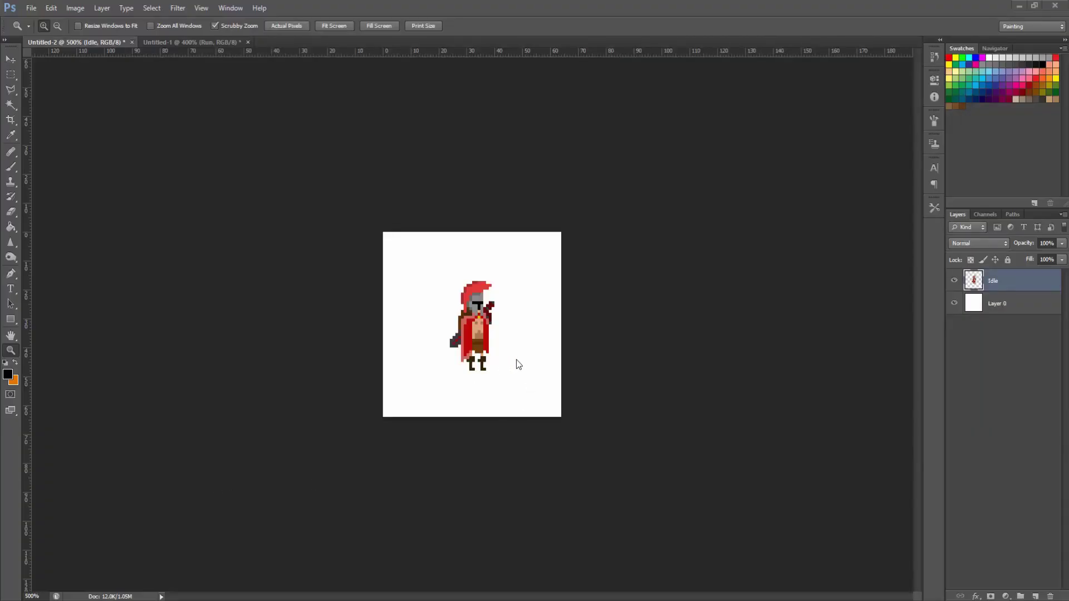
Step: Switch to Photoshop and check the canvas size of the idle Spartan sprite document without changing it
drag(479, 346, 479, 347)
click(478, 347)
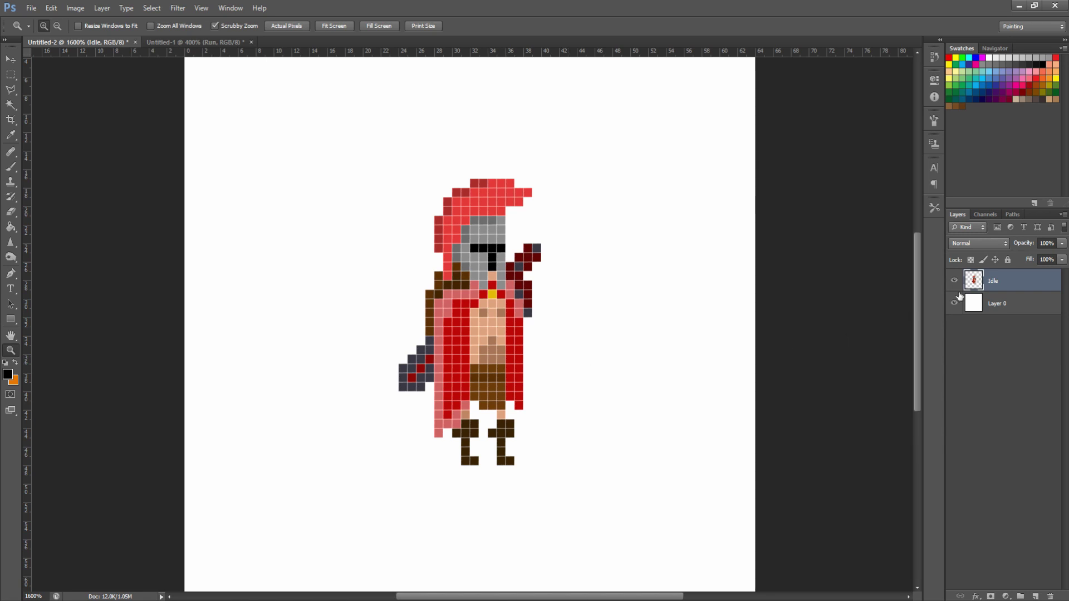
alt+click(891, 320)
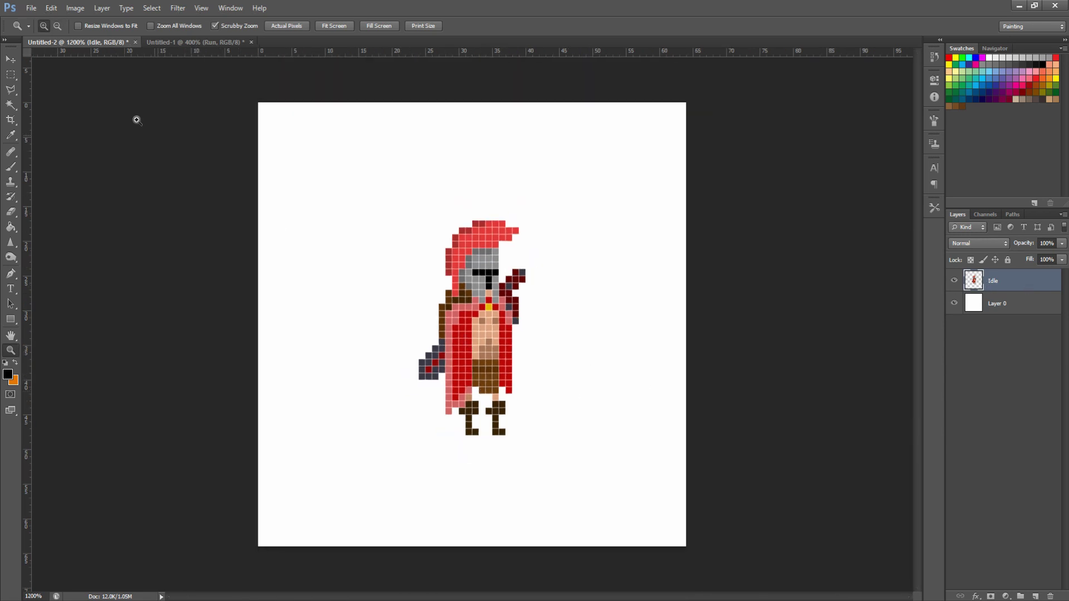
click(51, 8)
mouse_move(82, 11)
click(92, 102)
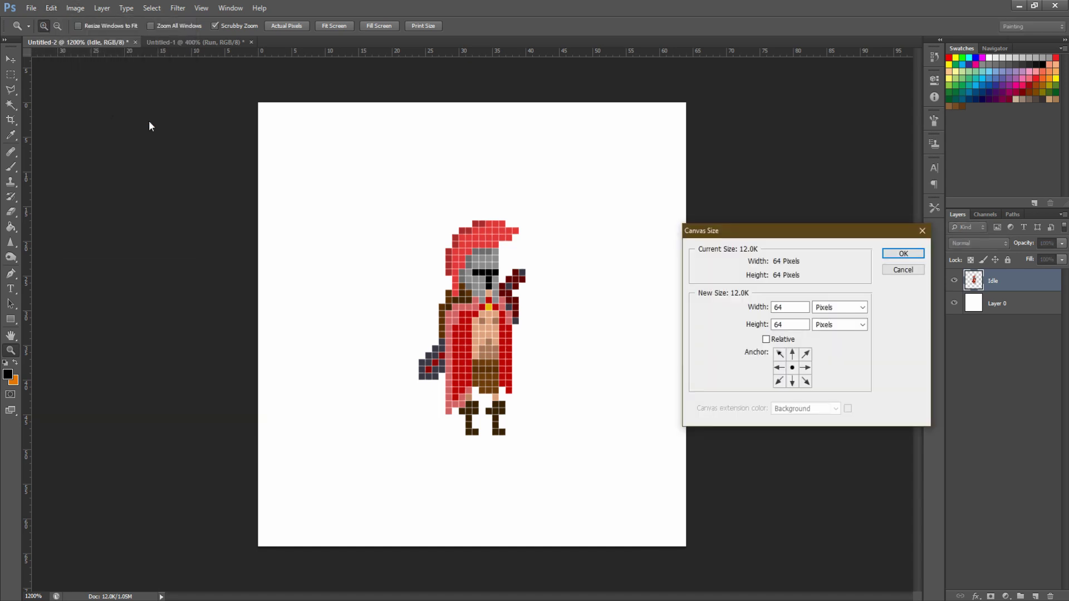
click(777, 325)
click(903, 269)
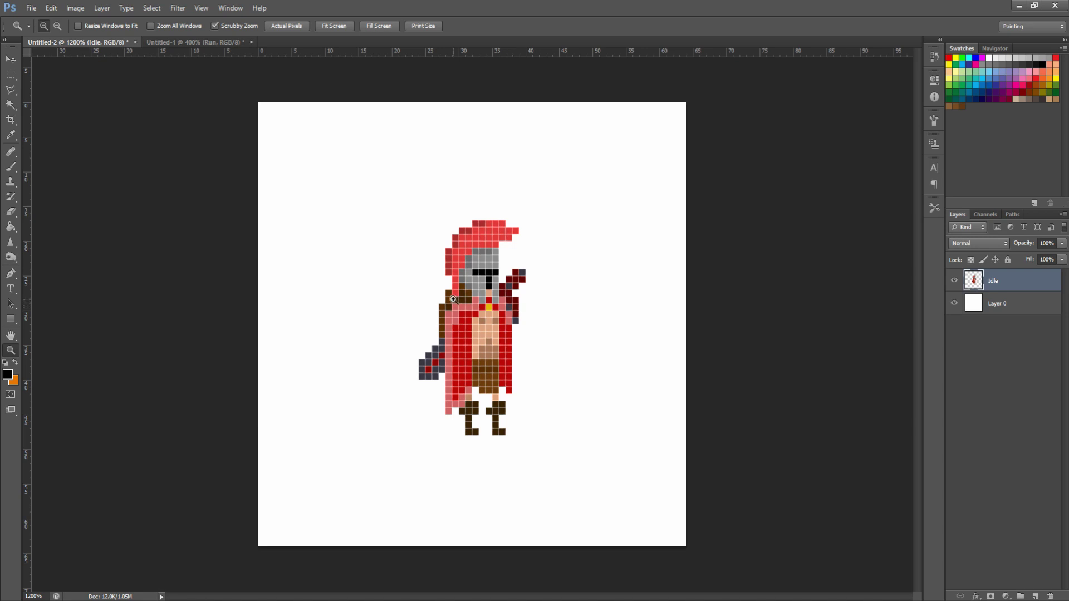
Step: Create a new white document 256 pixels wide and 64 pixels high, and convert its Background into a regular layer
click(32, 8)
click(40, 17)
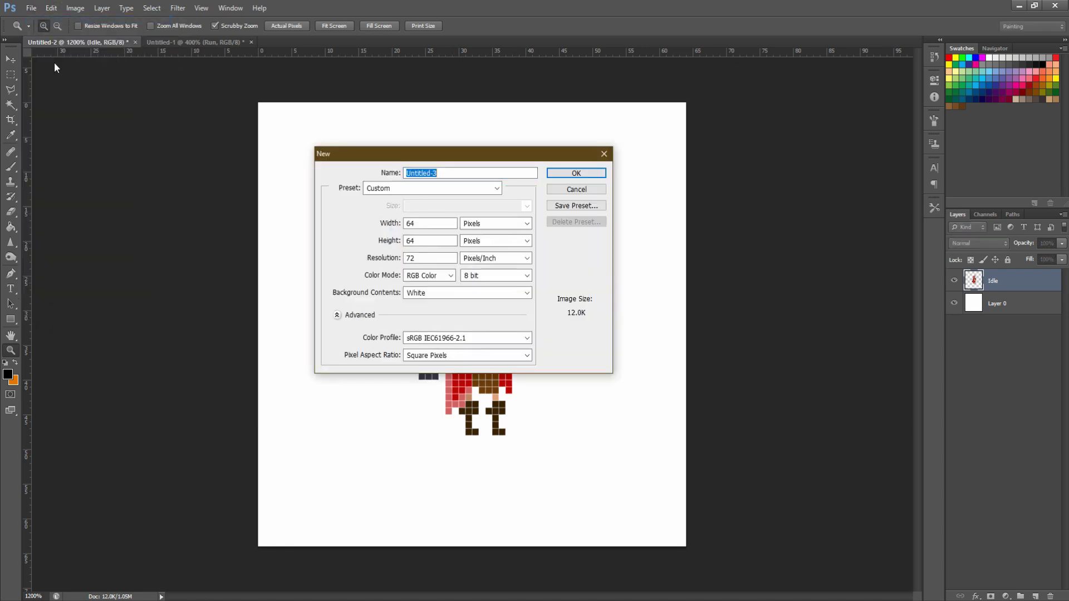
double_click(420, 221)
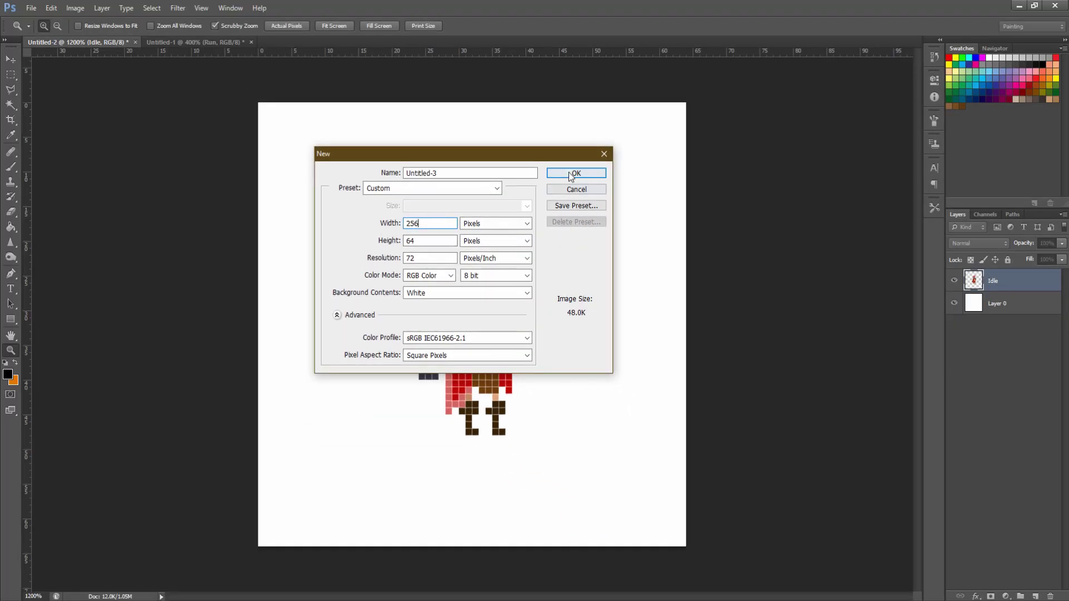
click(777, 61)
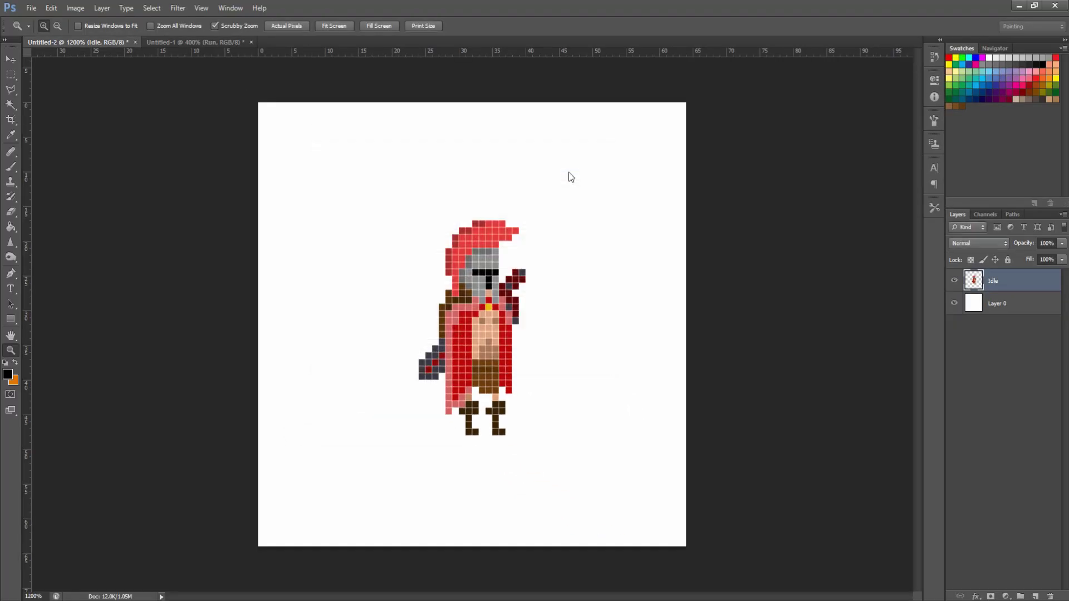
drag(470, 351, 712, 338)
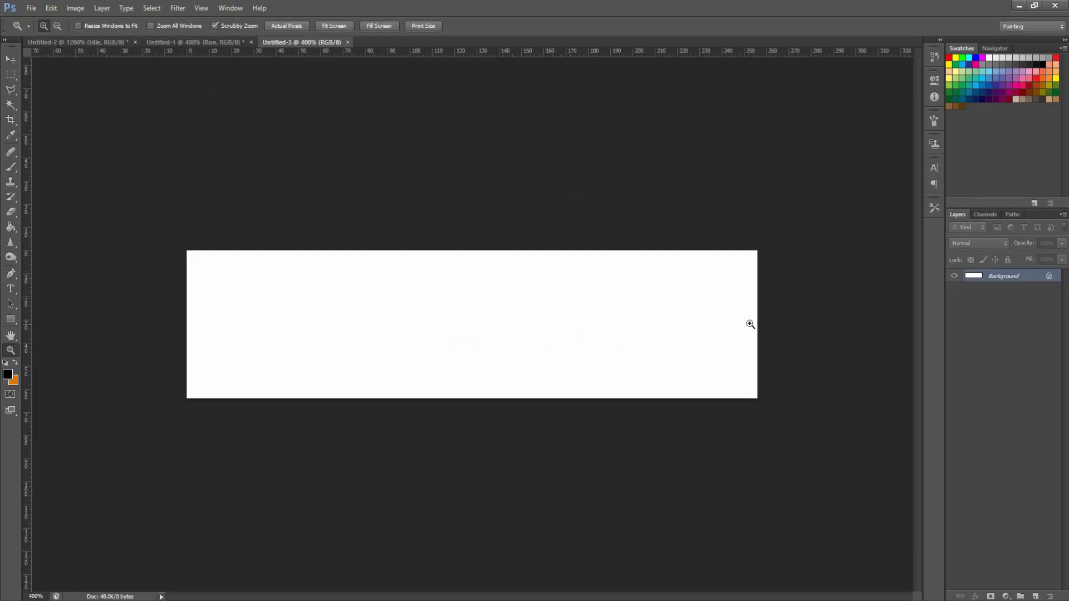
double_click(1003, 277)
click(626, 197)
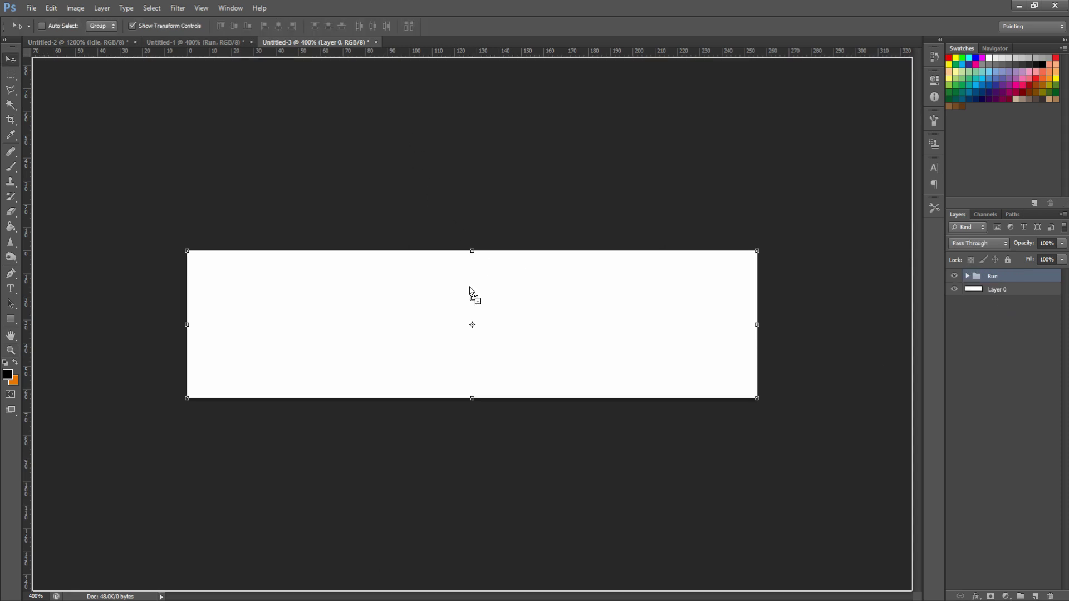
Step: Copy the Run layer group into the new document and place its first sprite near the canvas's left edge
drag(469, 288, 467, 325)
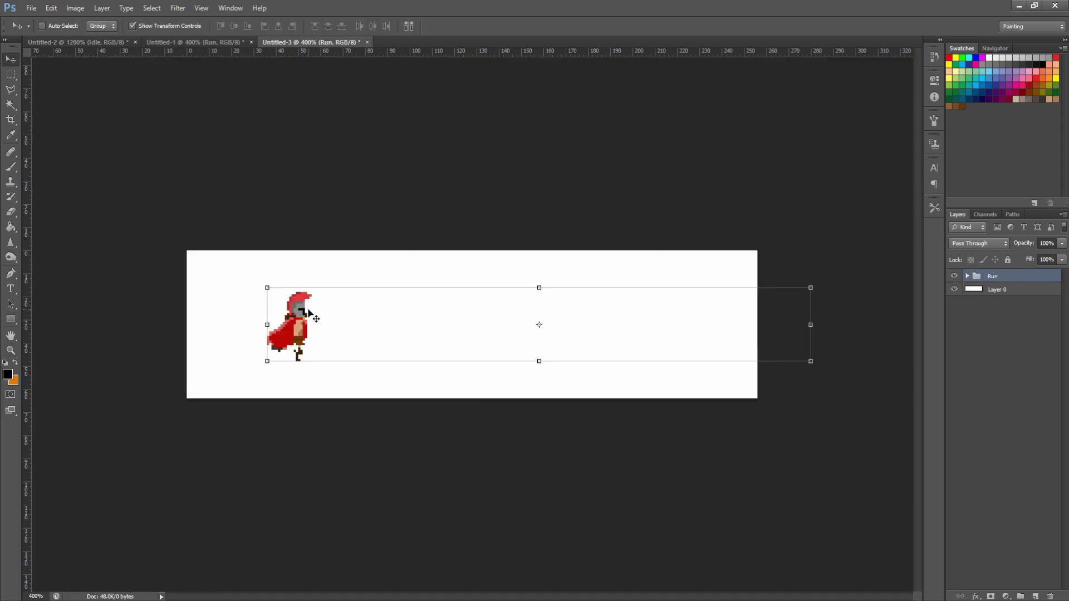
mouse_move(382, 342)
mouse_down()
mouse_move(441, 336)
mouse_move(378, 328)
mouse_up()
key(m)
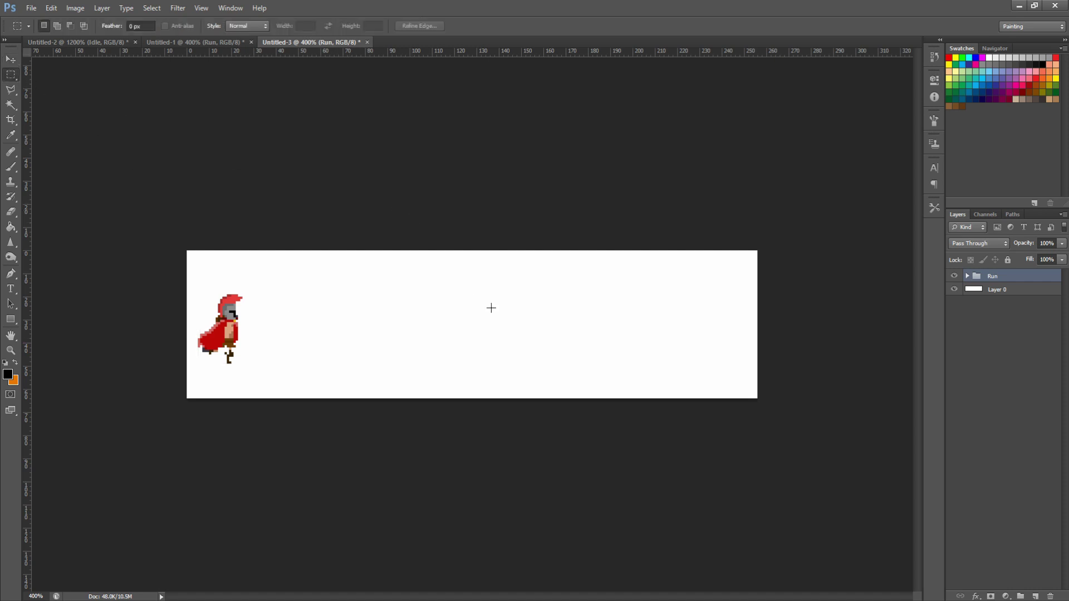
Step: Expand the Run group and make the layers Walk2 through Walk10 visible
click(967, 276)
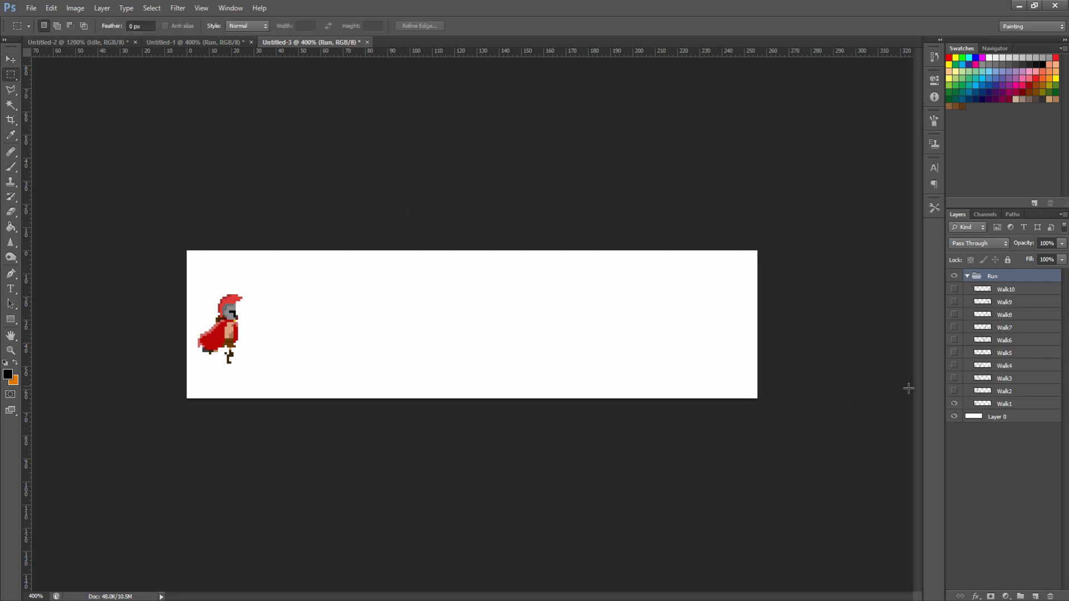
click(954, 391)
click(954, 378)
click(955, 365)
click(954, 352)
click(954, 340)
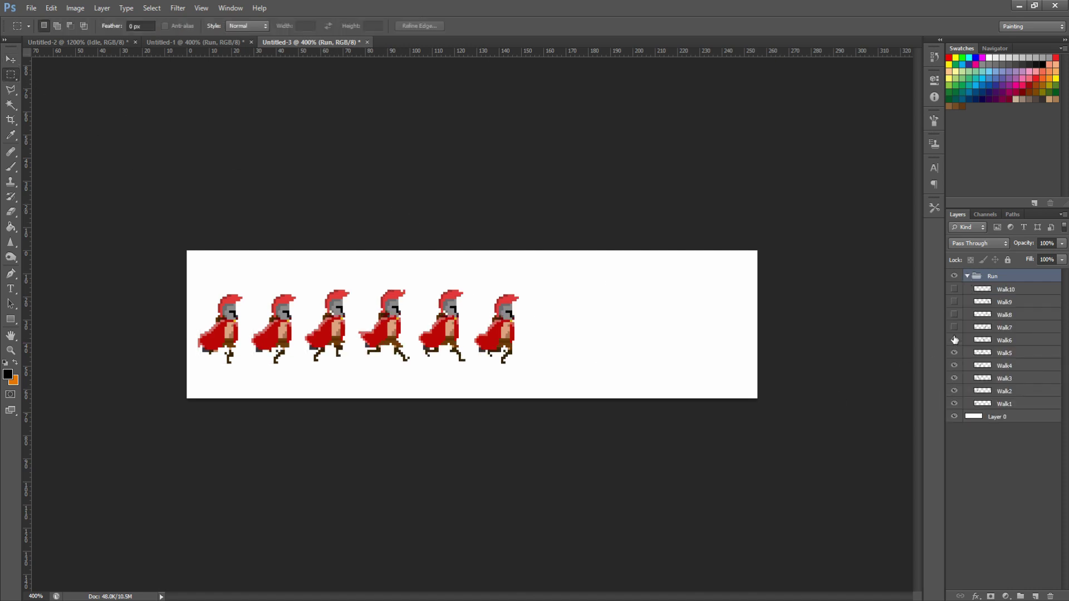
click(954, 328)
click(954, 315)
click(954, 302)
click(954, 289)
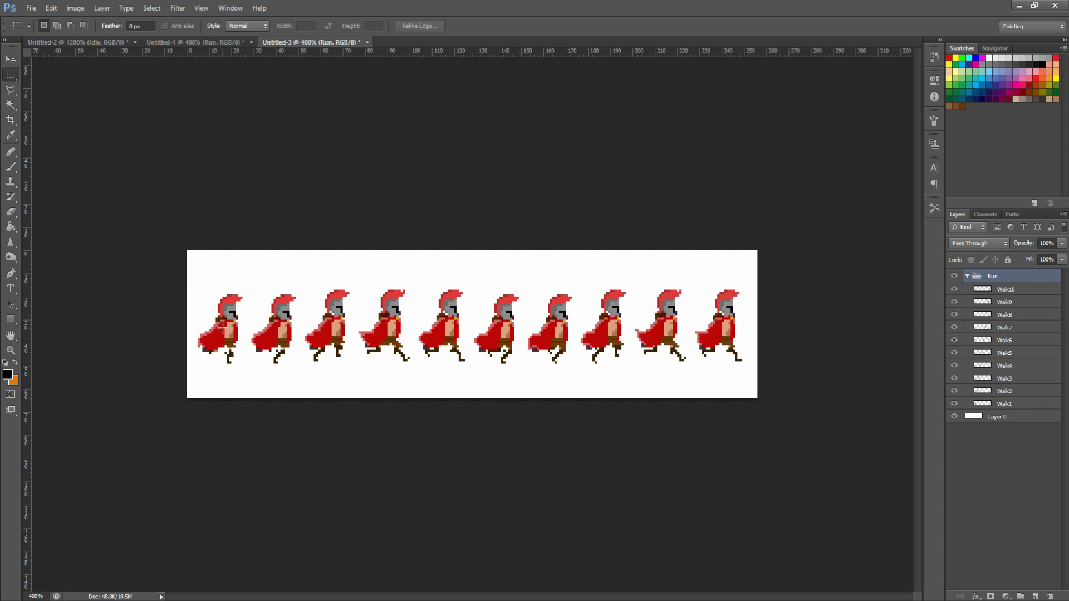
Step: Hide the white Layer 0 behind the run sprites and display the Timeline
drag(188, 251, 769, 363)
click(705, 445)
click(967, 276)
click(955, 290)
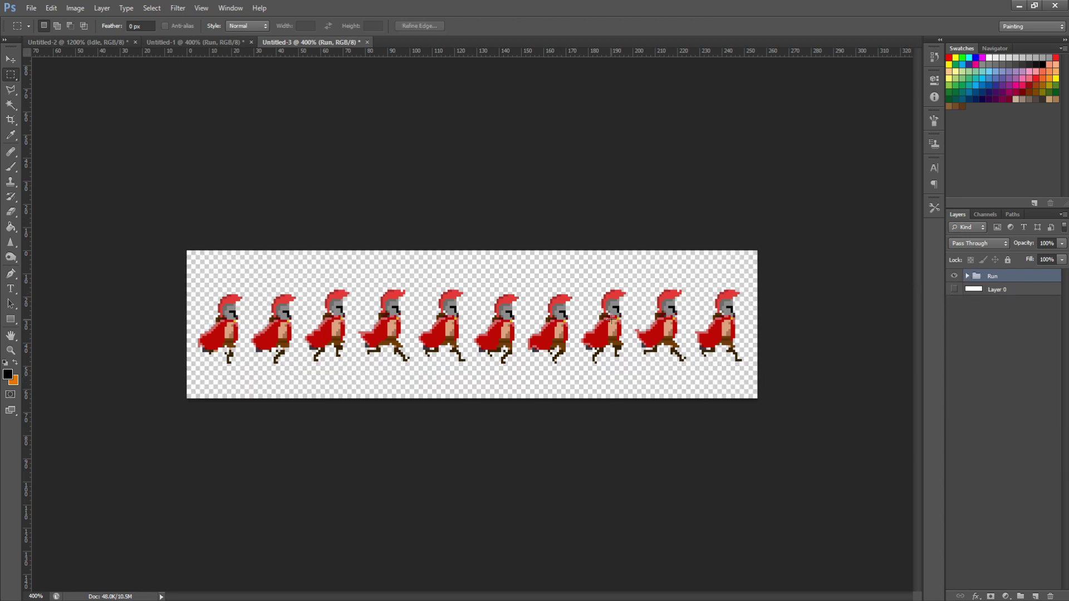
click(230, 8)
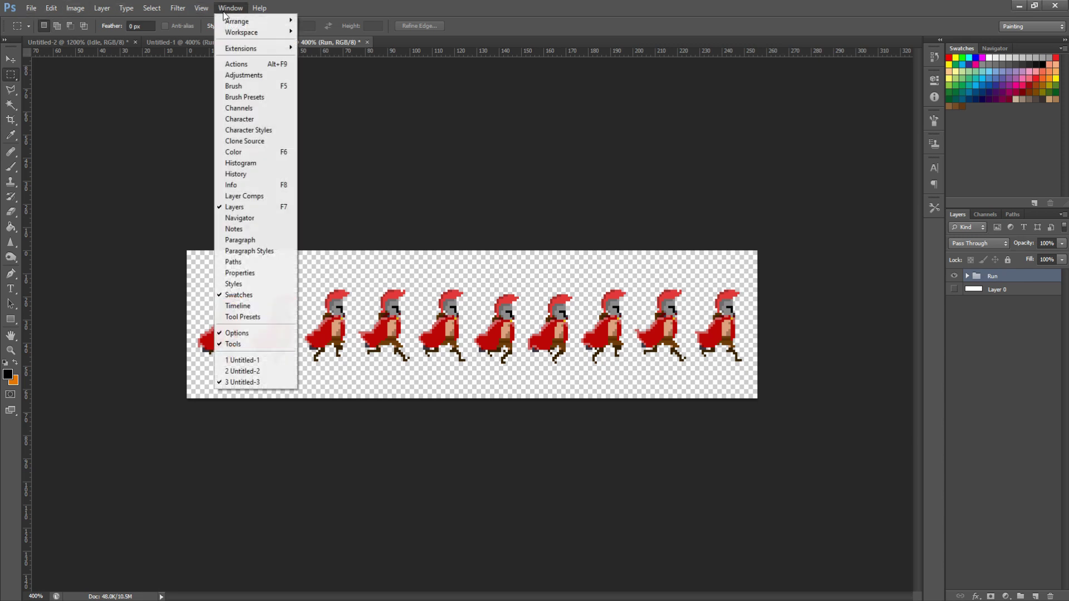
click(238, 306)
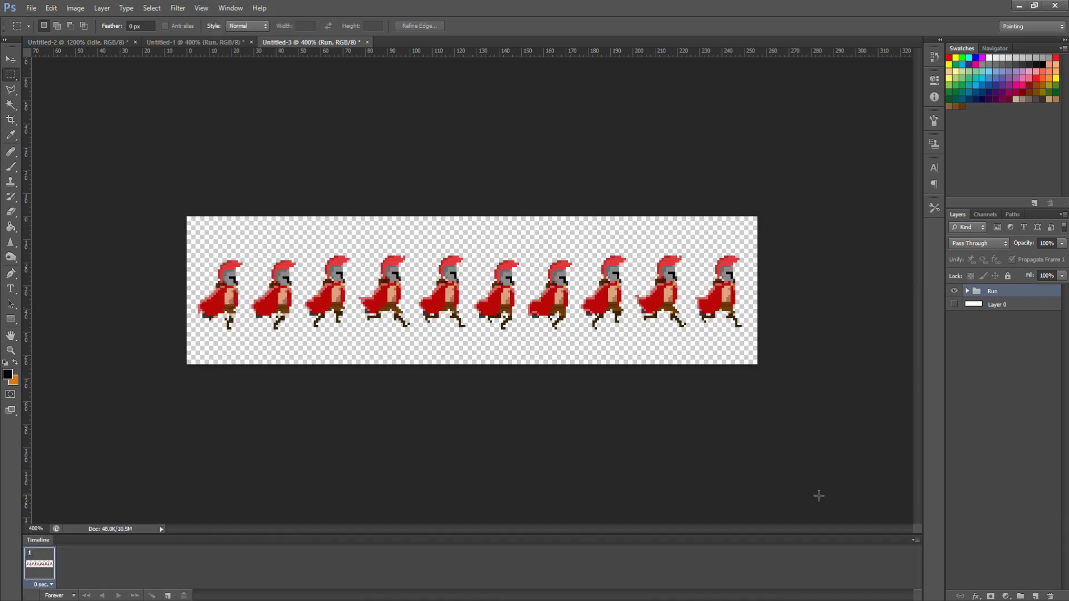
Step: Select the layers Walk1 through Walk10 and align them to the canvas's horizontal center
click(967, 292)
click(1005, 306)
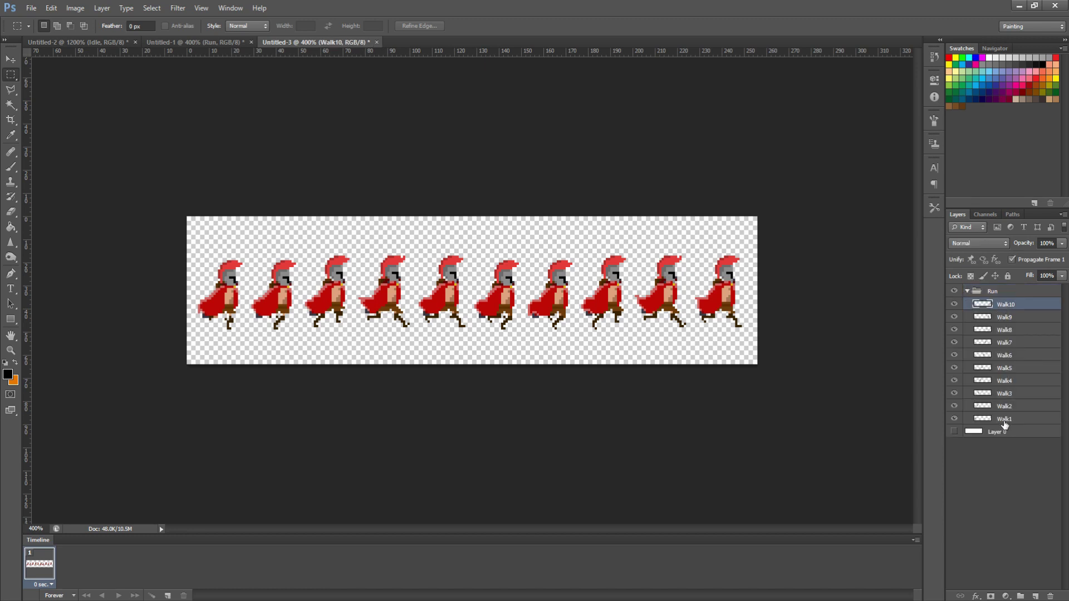
shift+click(1002, 421)
click(16, 62)
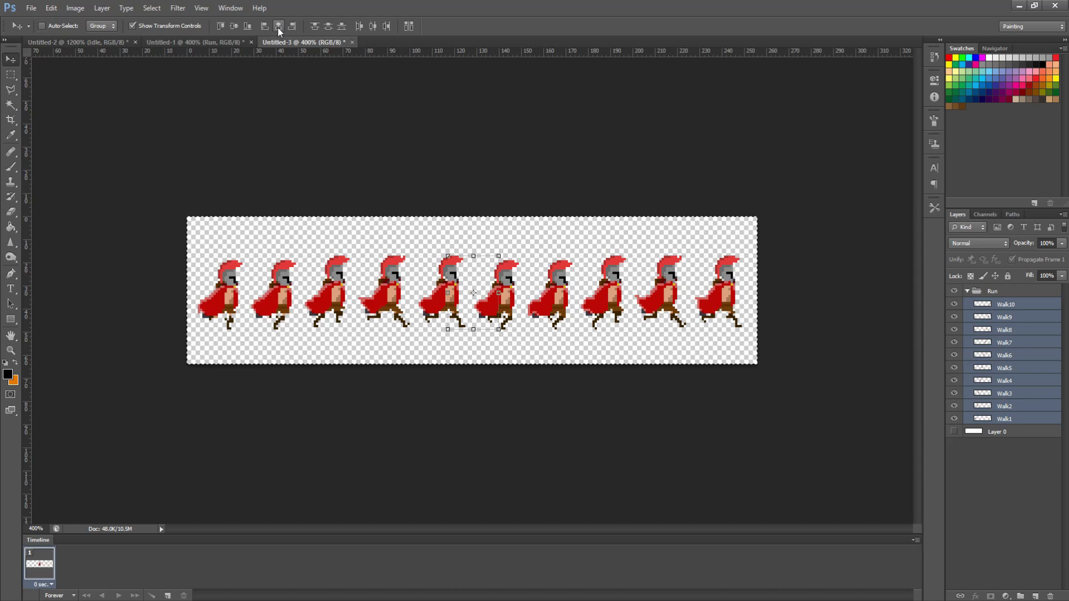
click(475, 64)
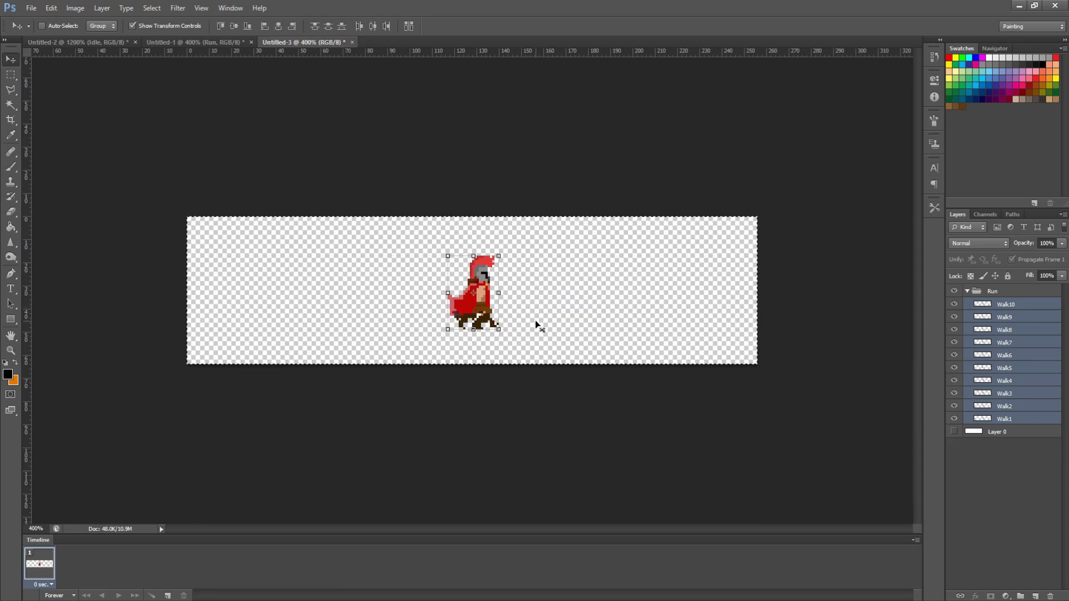
Step: Hide the layers Walk2 through Walk10 so that the first animation frame shows only Walk1
drag(956, 310, 954, 410)
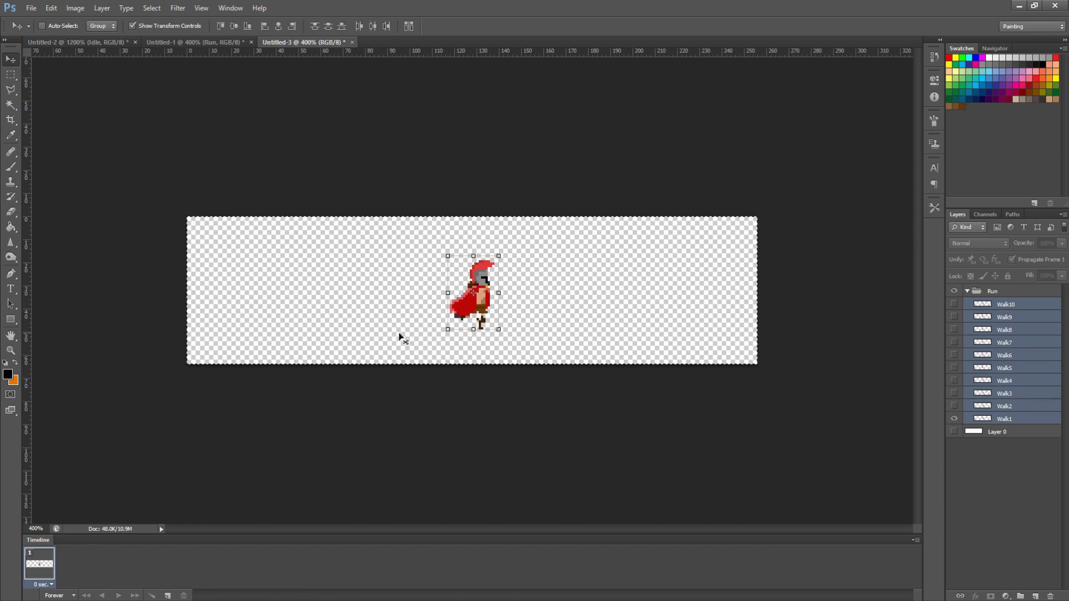
key(z)
click(379, 328)
click(351, 320)
click(326, 312)
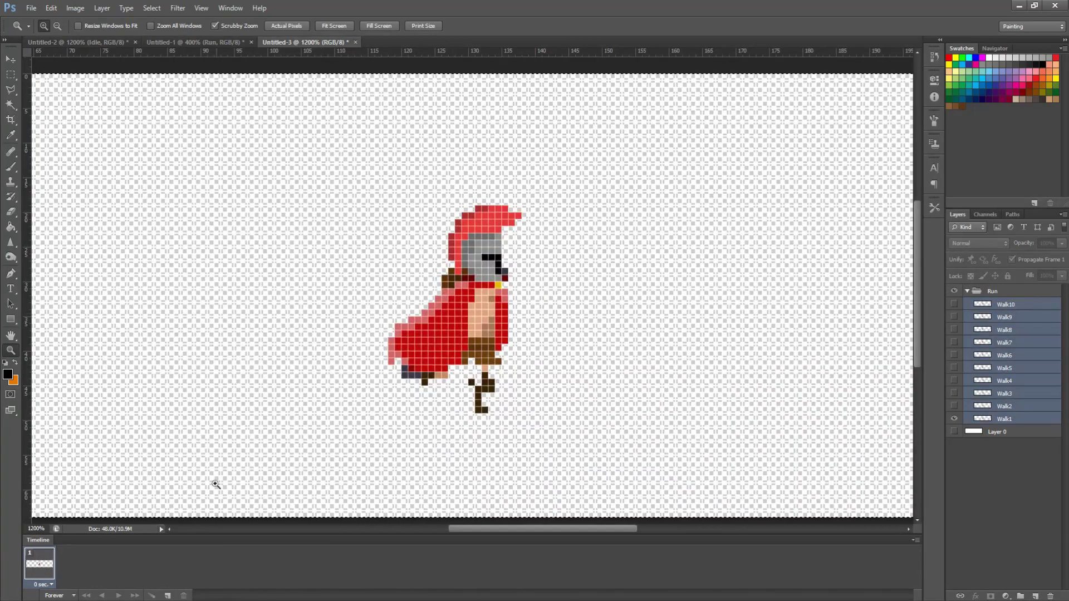
Step: Add animation frames 2 to 5, each showing only its matching layer from Walk2 to Walk5
click(167, 596)
click(954, 419)
click(954, 407)
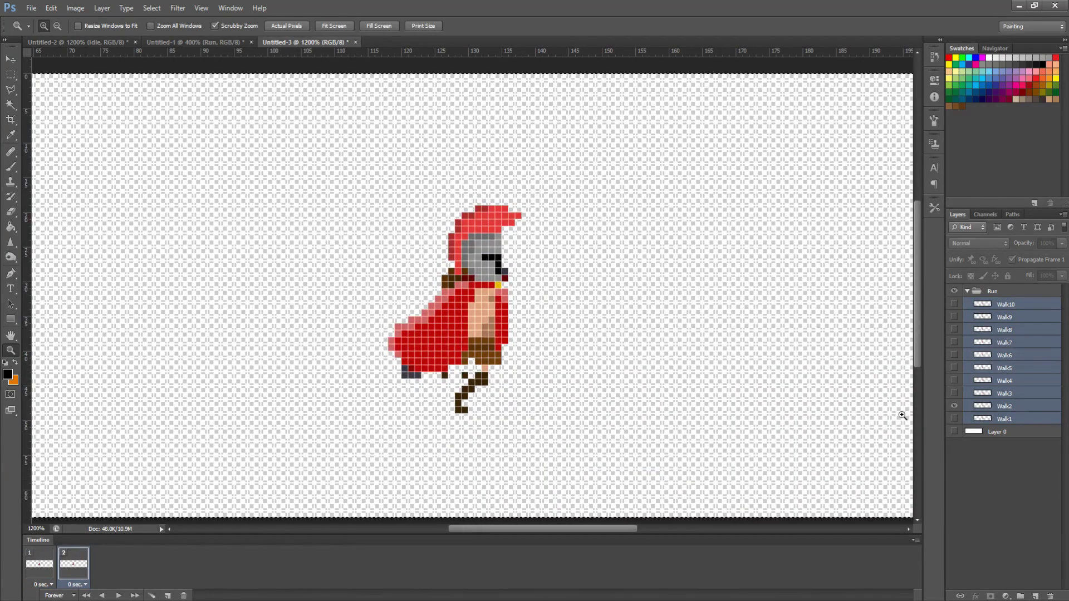
click(167, 596)
click(955, 406)
click(954, 394)
click(168, 596)
click(954, 394)
click(954, 381)
click(168, 596)
click(954, 381)
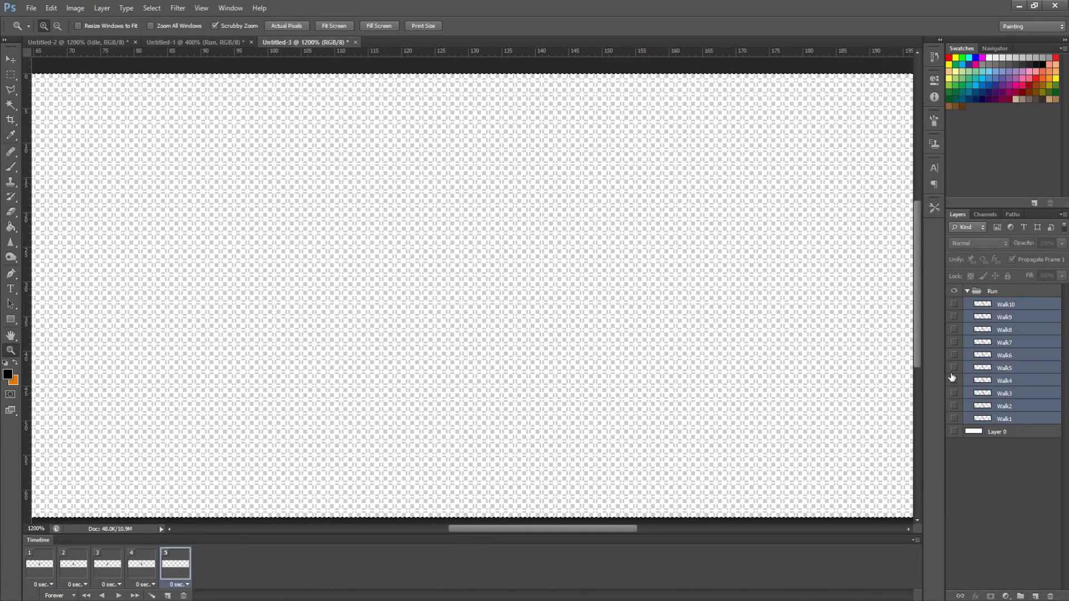
click(954, 368)
Step: Add animation frames 6 to 10, each showing only its matching layer from Walk6 to Walk10
click(167, 596)
click(954, 368)
click(954, 355)
click(167, 596)
click(954, 342)
click(167, 596)
click(955, 342)
click(954, 330)
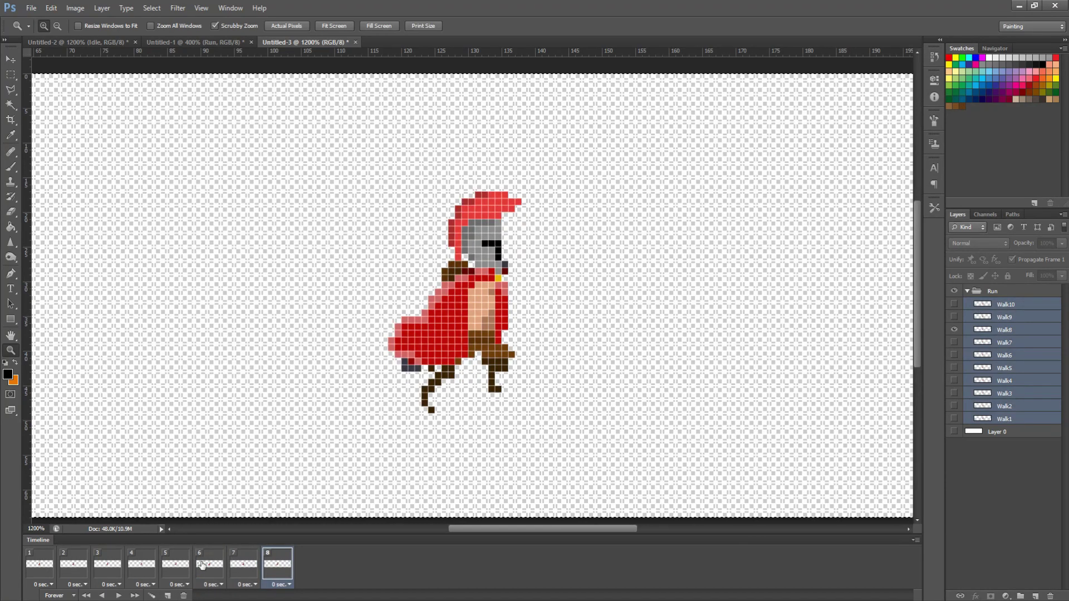
click(167, 596)
click(954, 329)
click(955, 317)
click(167, 595)
click(955, 304)
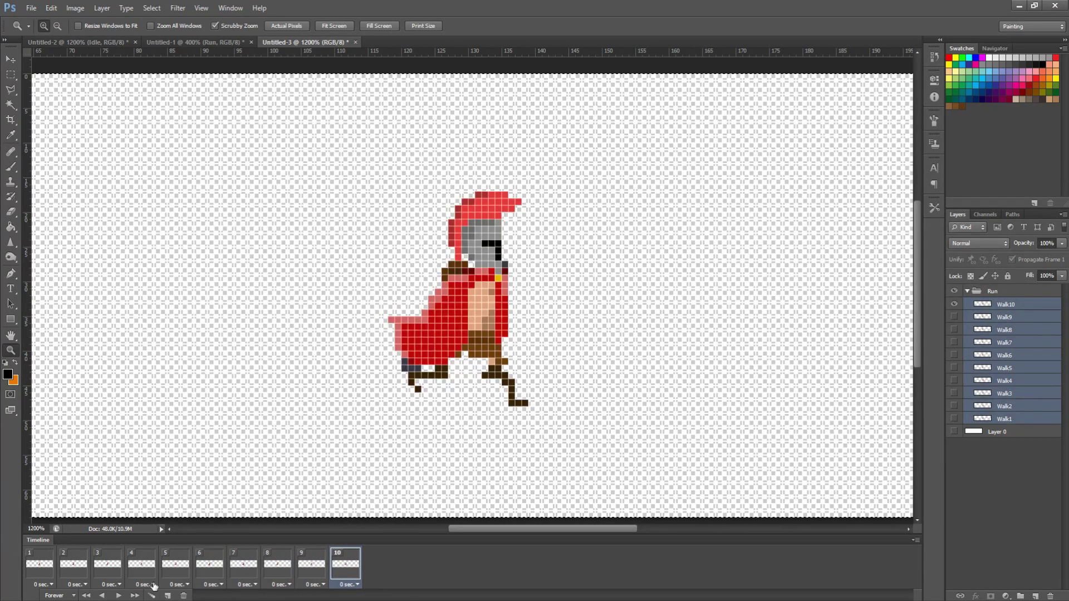
Step: Play the run animation from the first frame
click(86, 596)
click(119, 595)
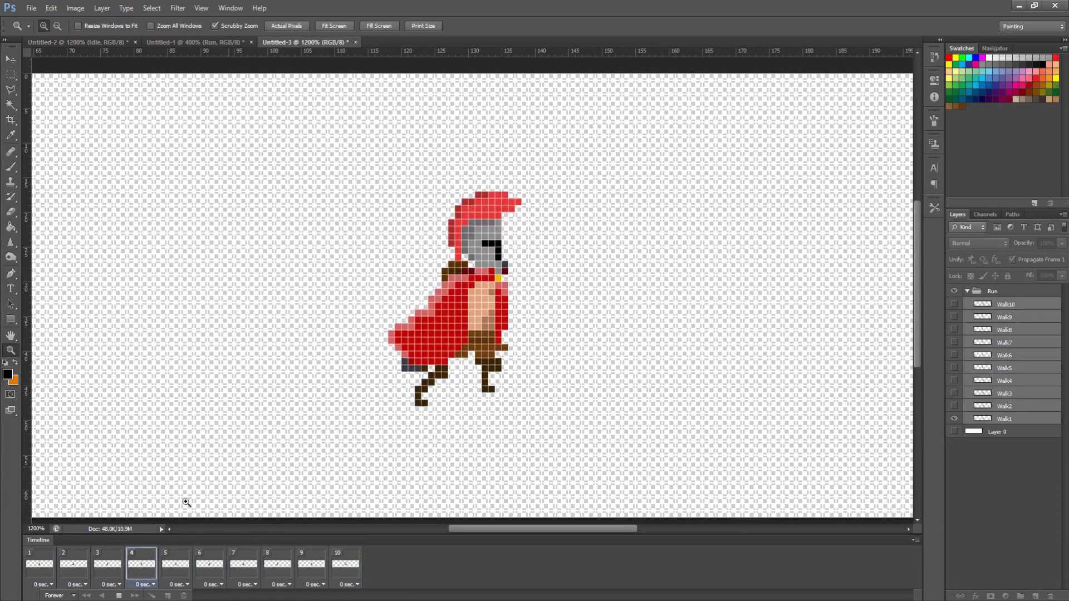
Step: Stop the playback and set the delay of all ten animation frames to 0.1 seconds
click(118, 596)
click(45, 568)
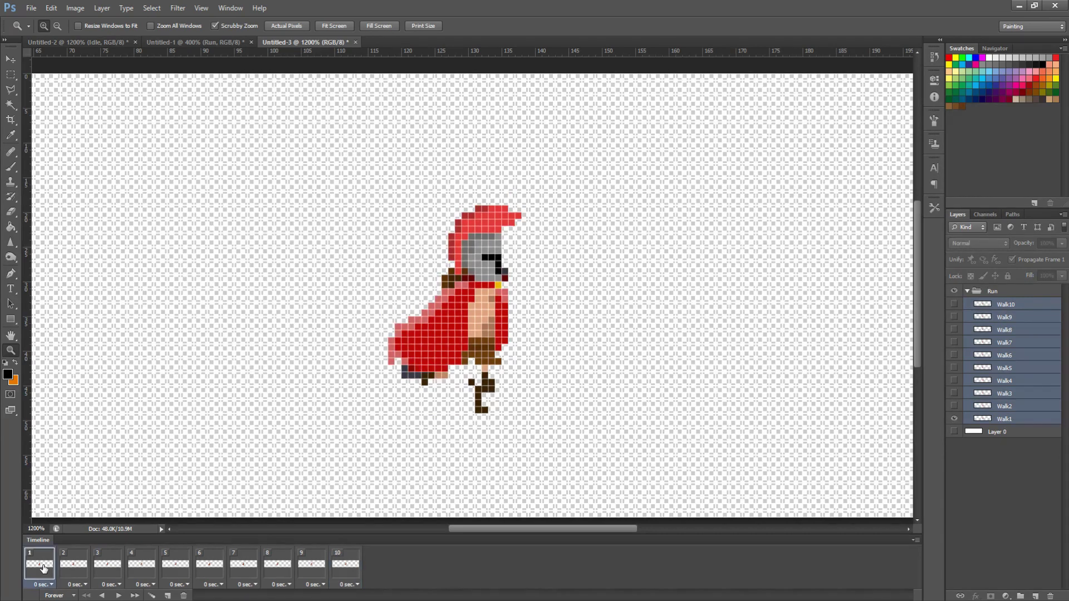
shift+click(349, 568)
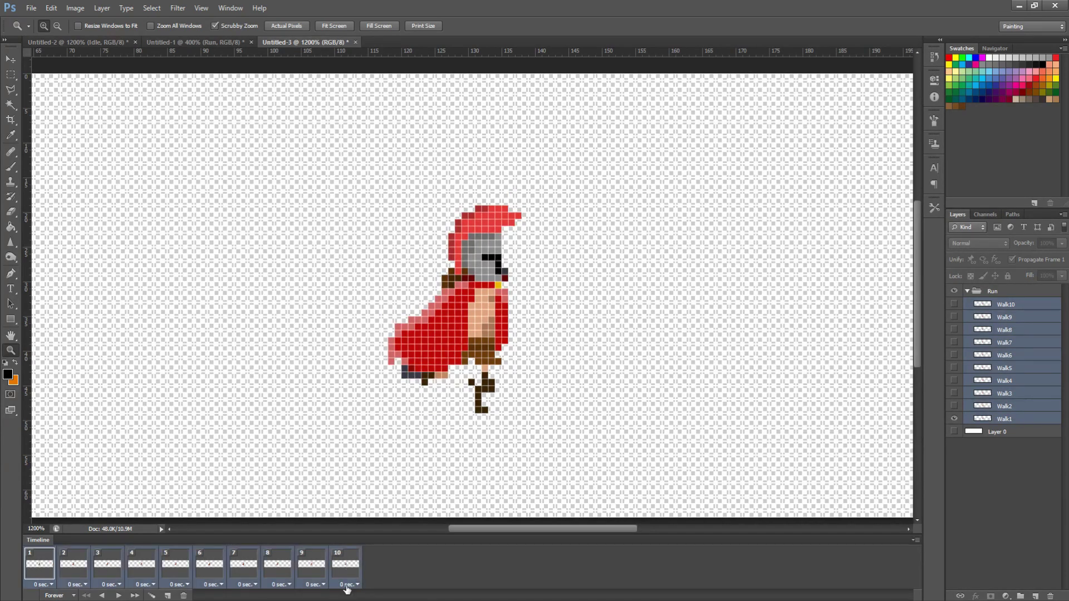
click(346, 586)
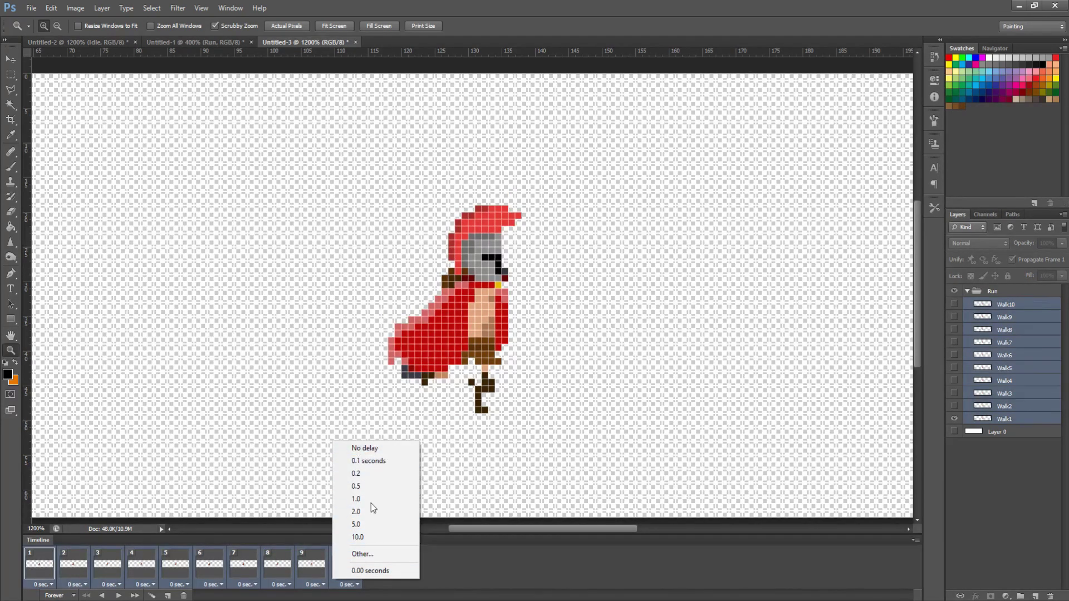
click(365, 461)
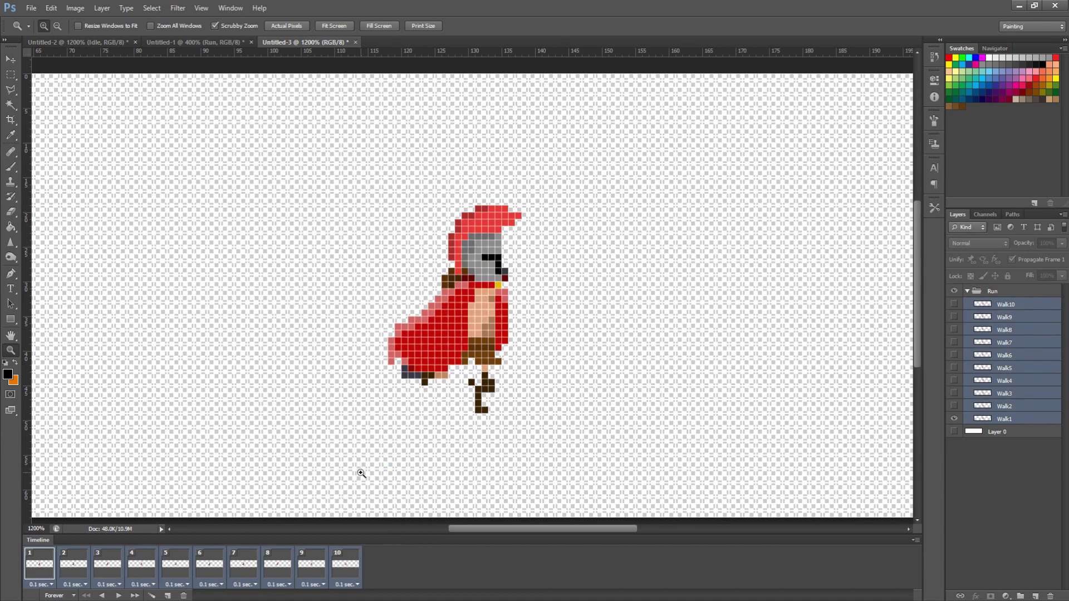
Step: Play the run animation to check its speed with the 0.1-second frame delay
click(119, 596)
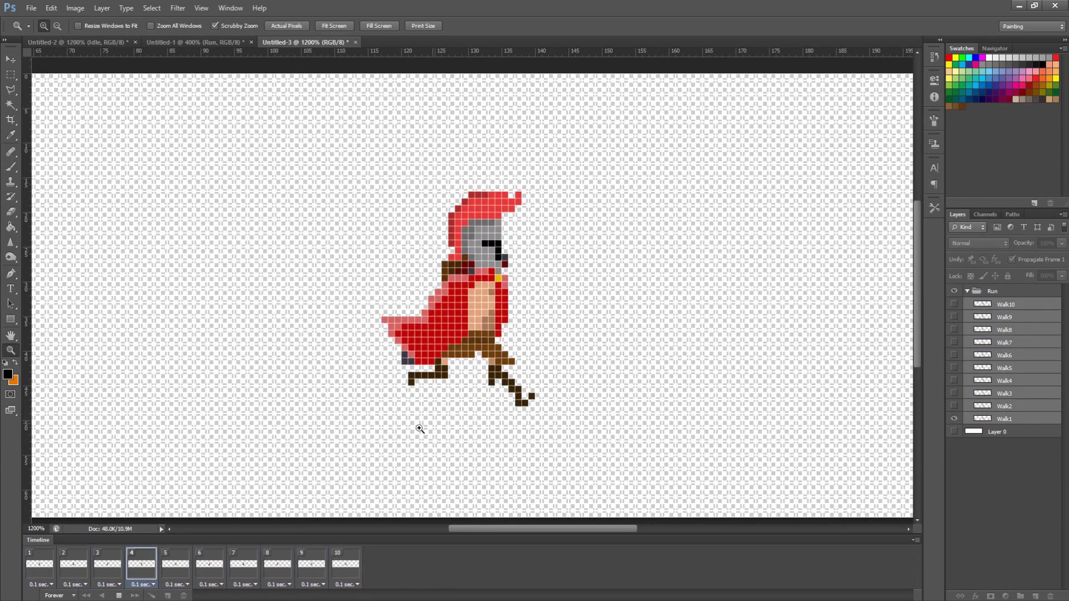
key(space)
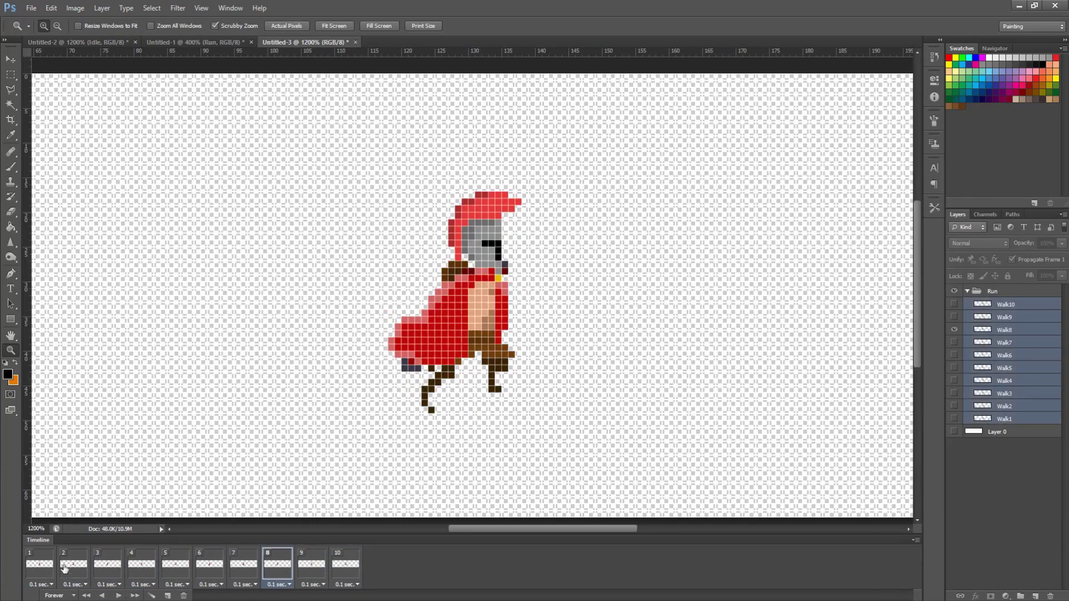
key(space)
drag(483, 384, 479, 383)
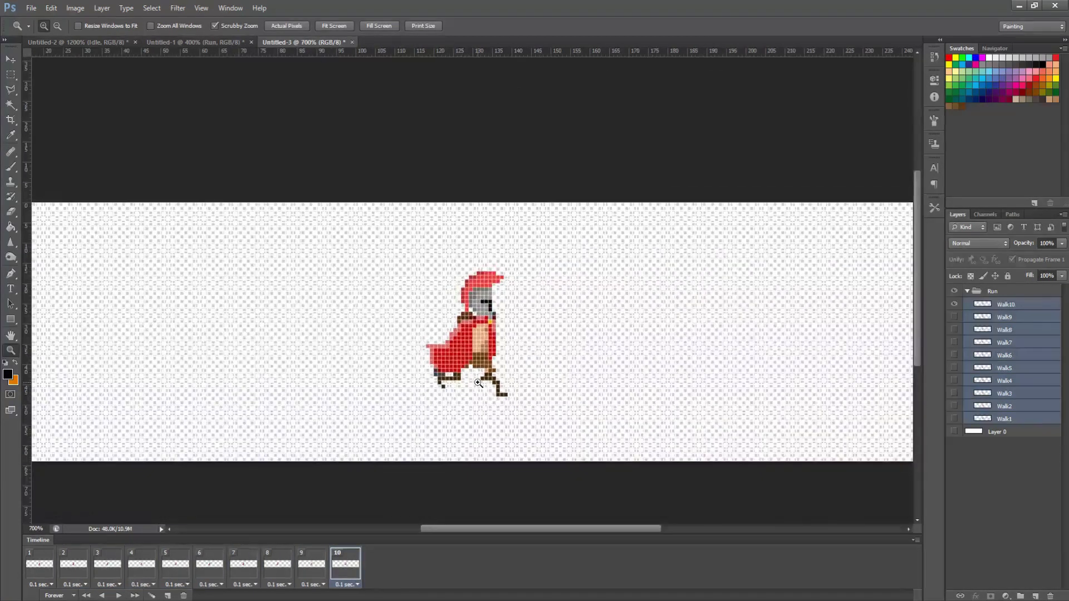
Step: Export the ten-frame run sprite sheet for web as a transparent PNG-24 named Spartan-Run in Saved Pictures
key(ctrl+Tab)
click(31, 8)
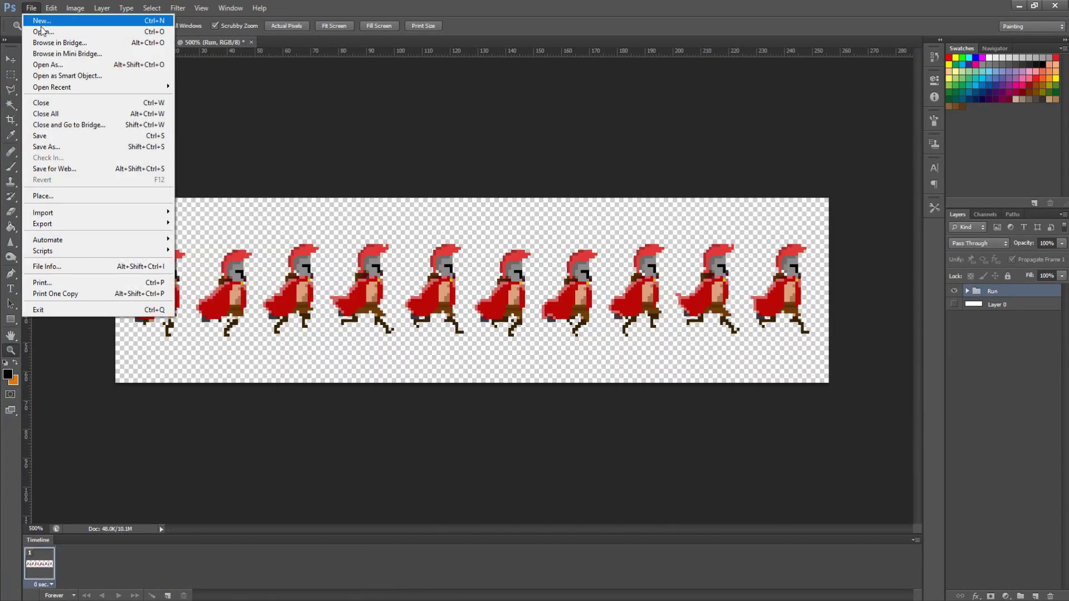
click(99, 169)
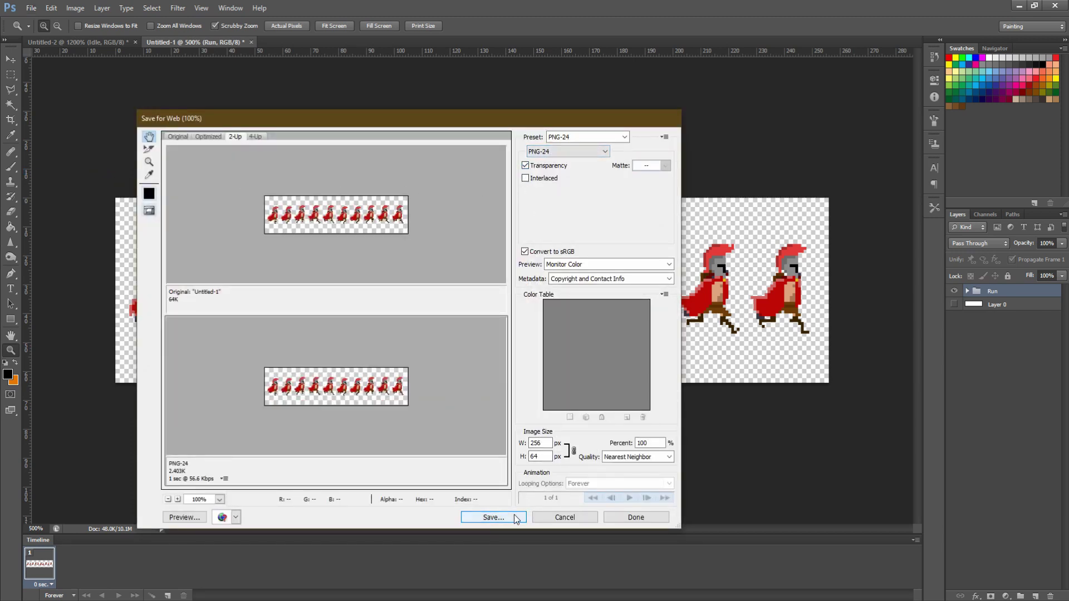
click(493, 517)
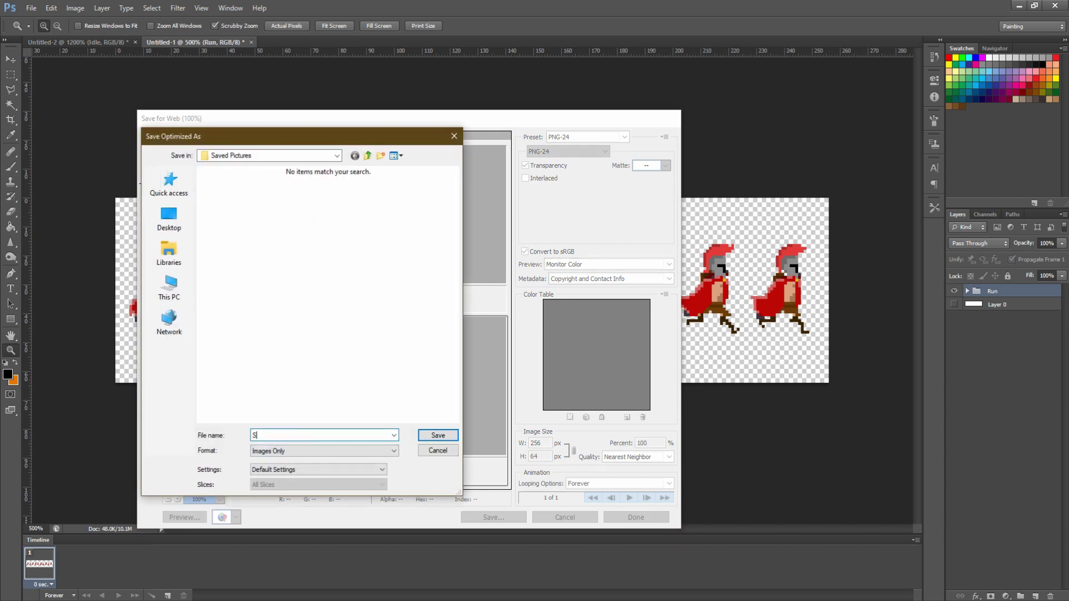
click(433, 436)
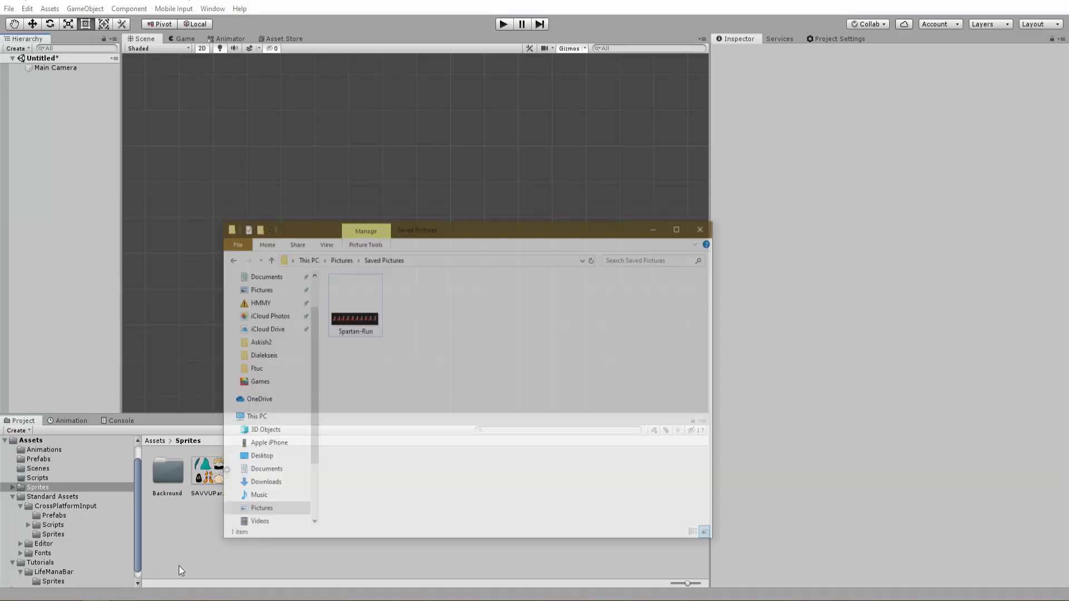
Step: Import the Spartan-Run image into the Sprites assets folder in Unity and select it
drag(392, 298, 217, 532)
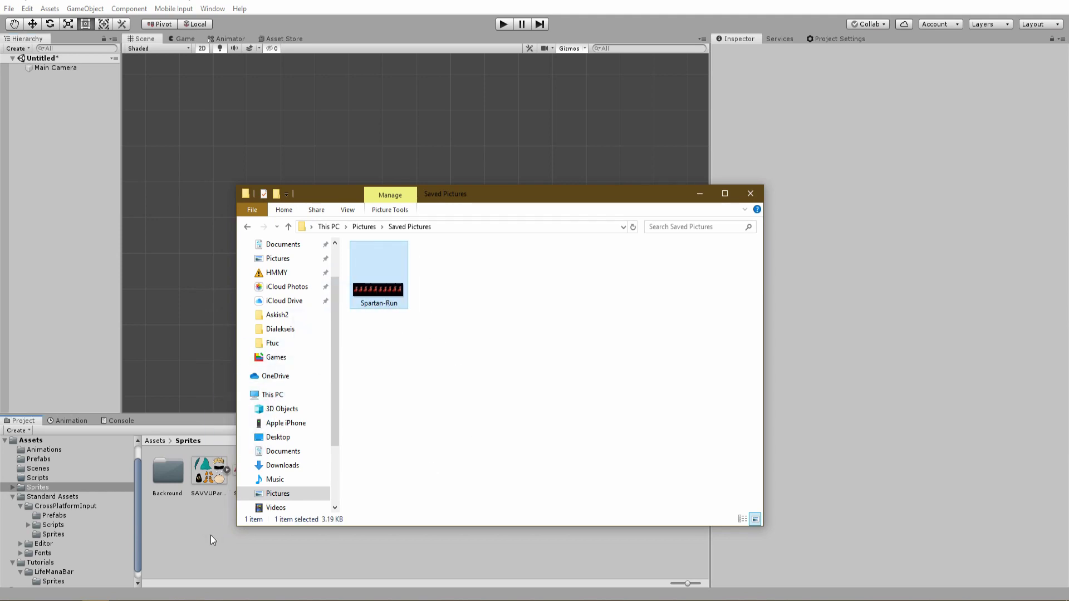
click(751, 193)
click(246, 468)
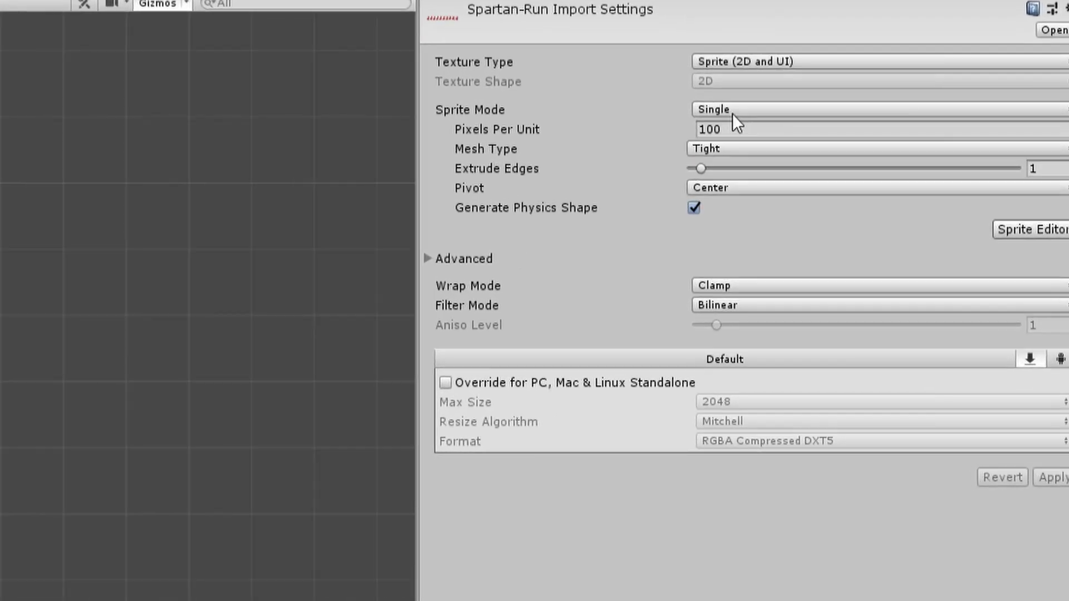
Step: Set the Spartan-Run texture's sprite mode to Multiple and filter mode to Point (no filter), and apply
click(880, 106)
click(896, 130)
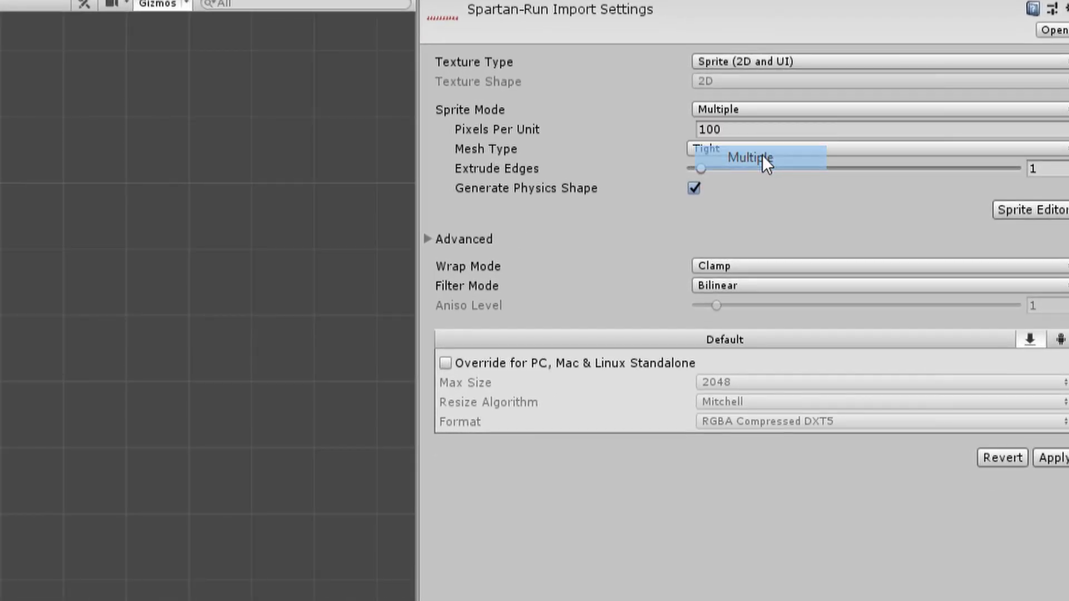
click(718, 286)
click(768, 308)
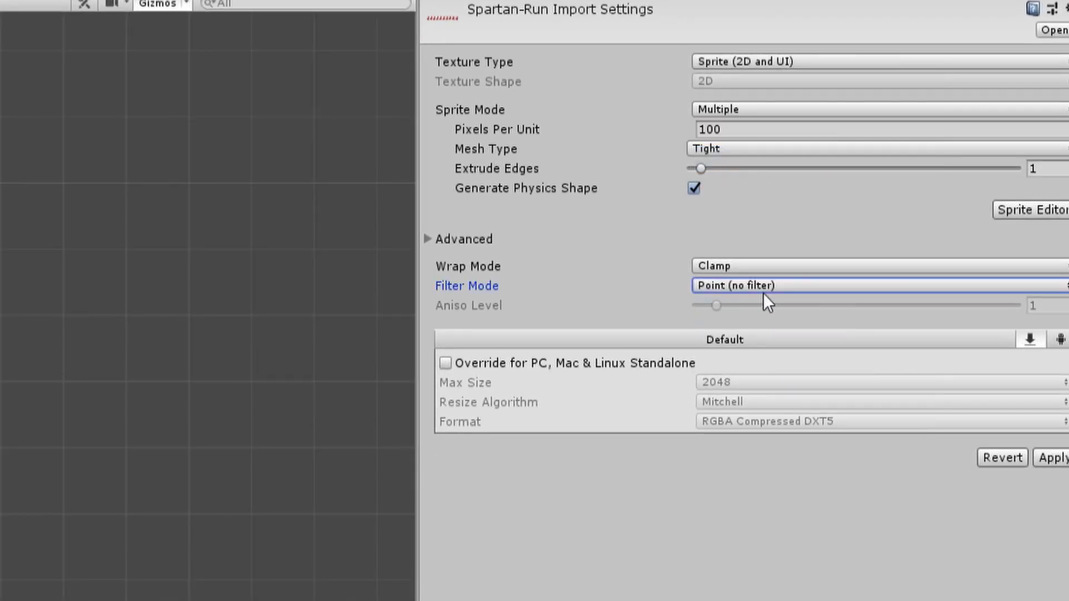
click(1052, 458)
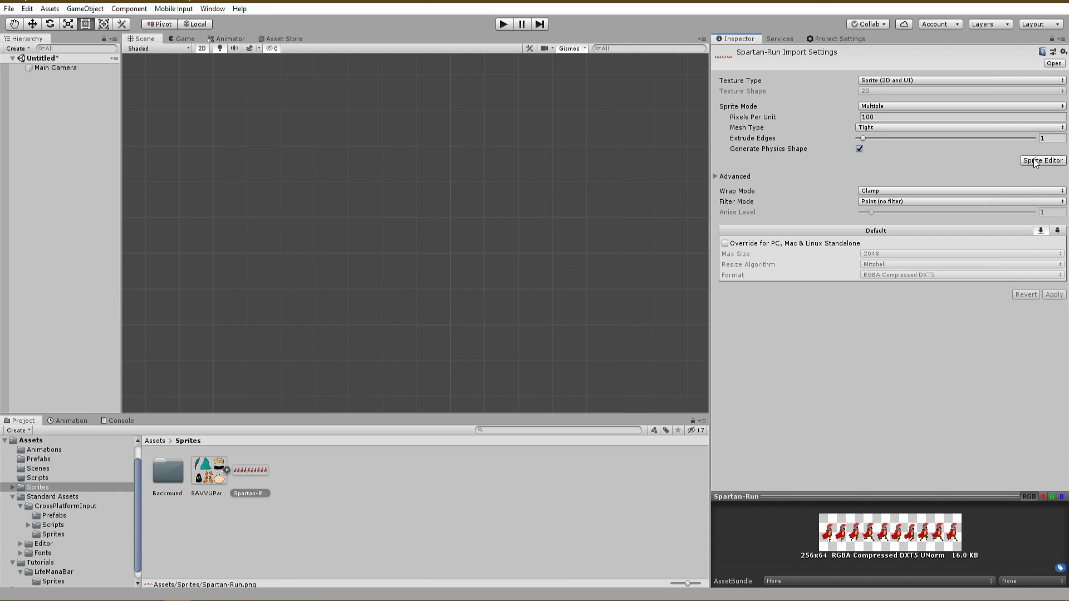
Step: Override the texture settings for PC, Mac & Linux Standalone with the RGBA 32 bit format and apply
click(1033, 158)
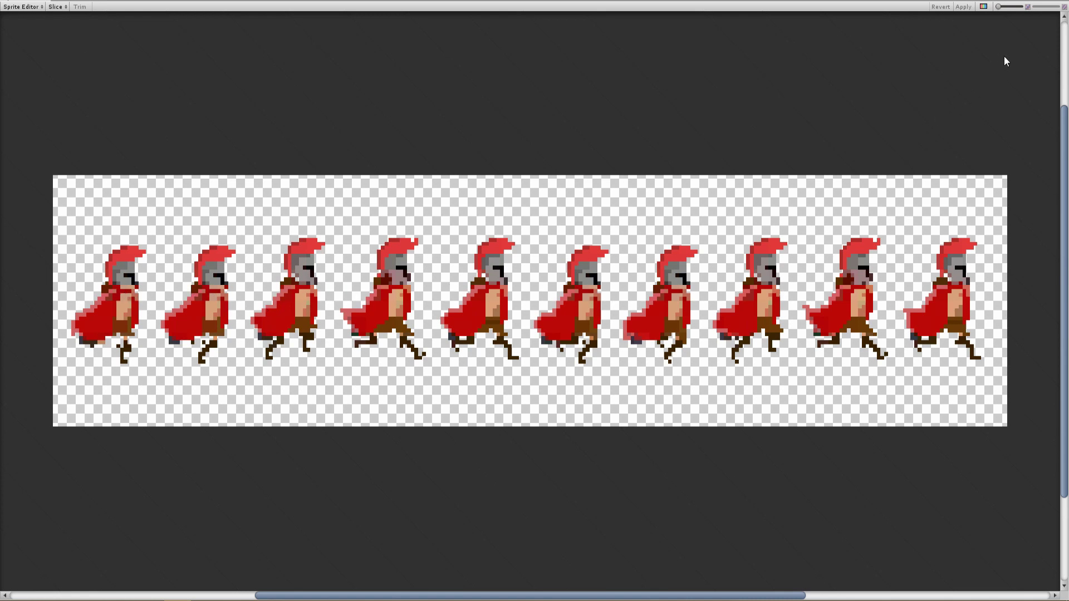
click(1065, 3)
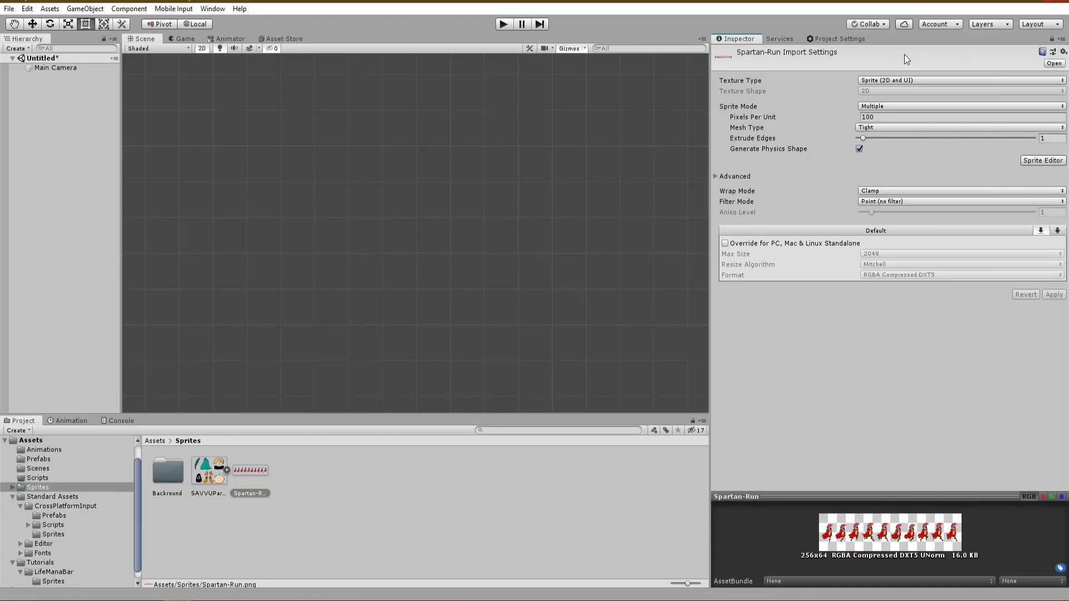
click(726, 244)
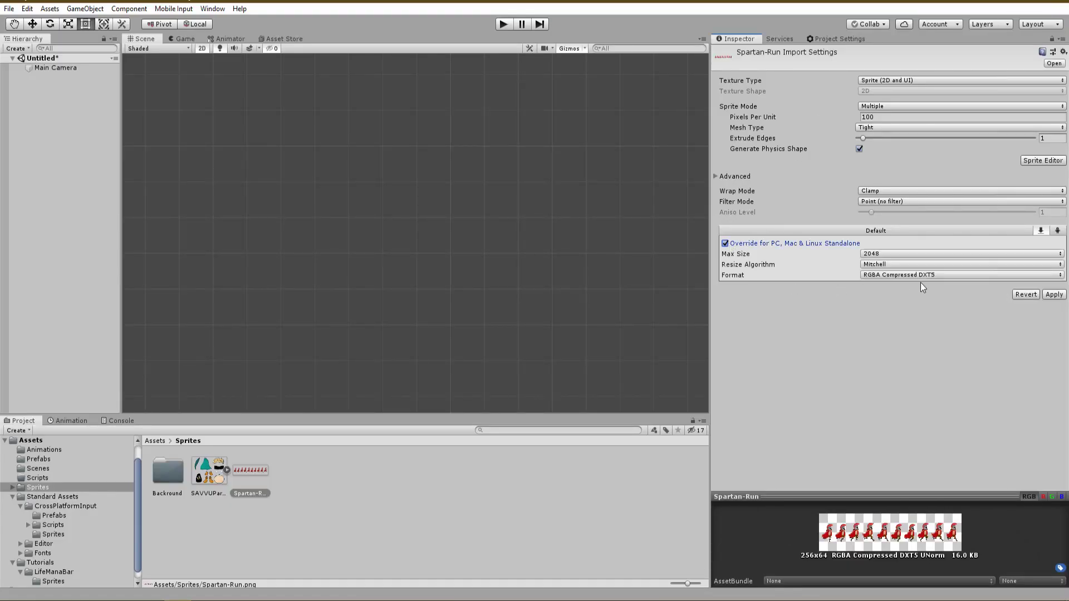
click(885, 276)
click(910, 326)
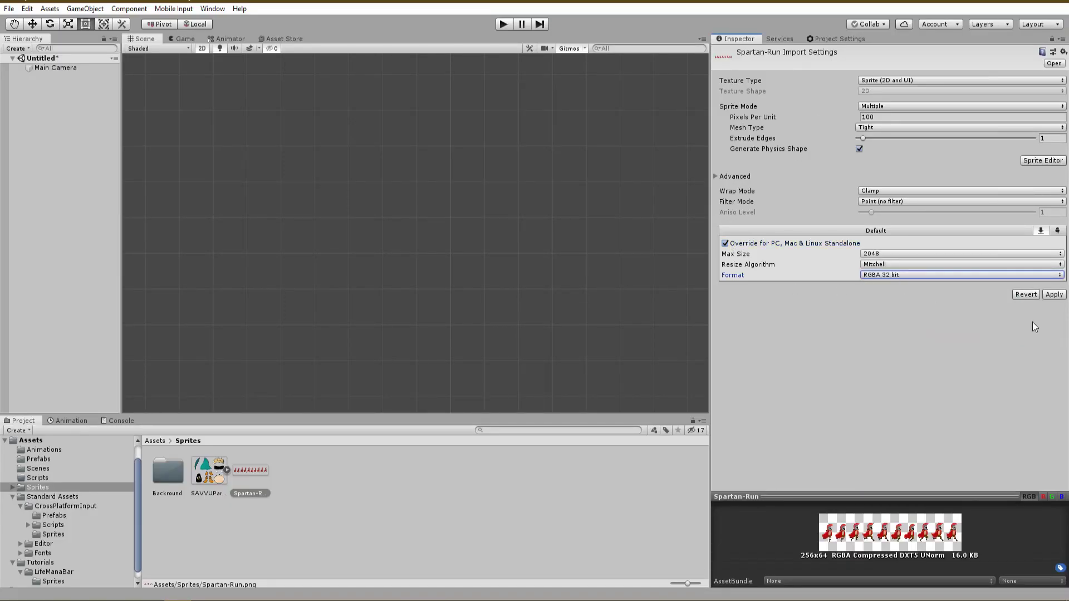
click(1055, 295)
Step: In the Sprite Editor's alpha view, slice the first frame as a 20 × 32 pixel sprite at X 5, Y 16
click(1038, 161)
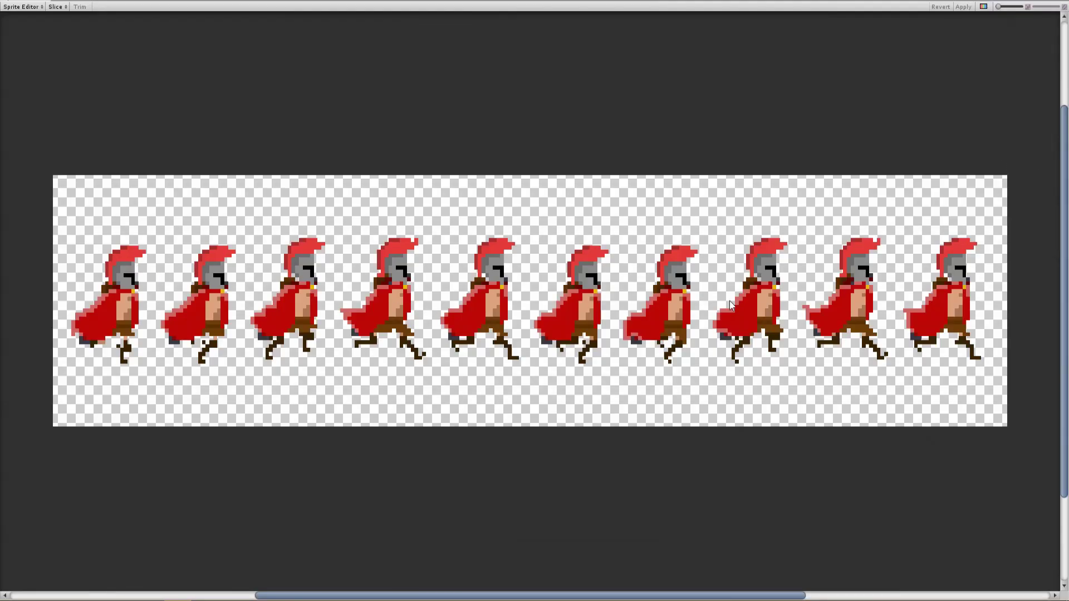
click(983, 7)
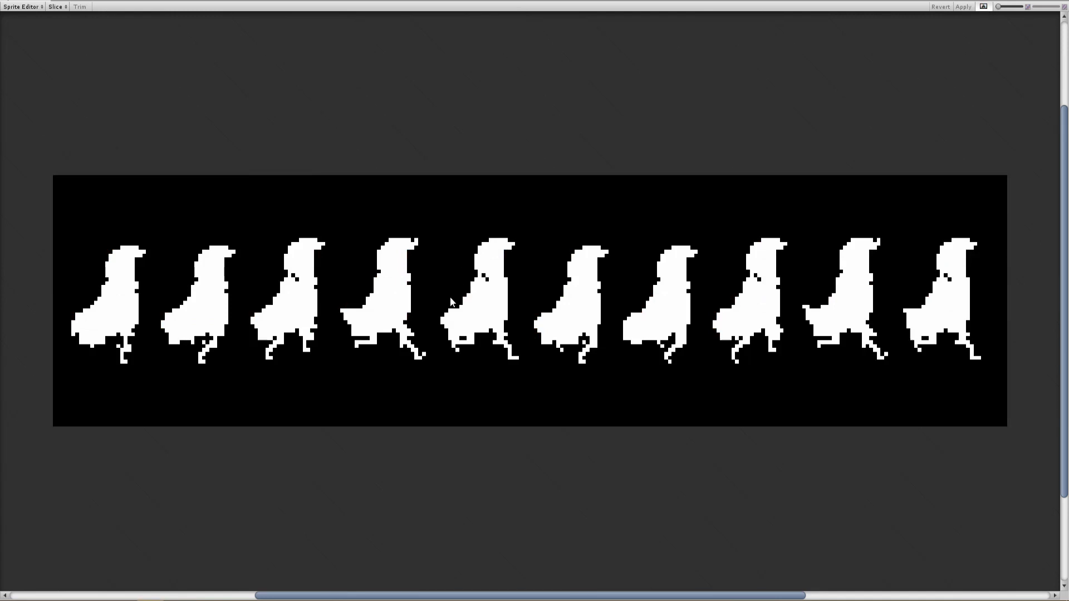
drag(94, 277, 985, 363)
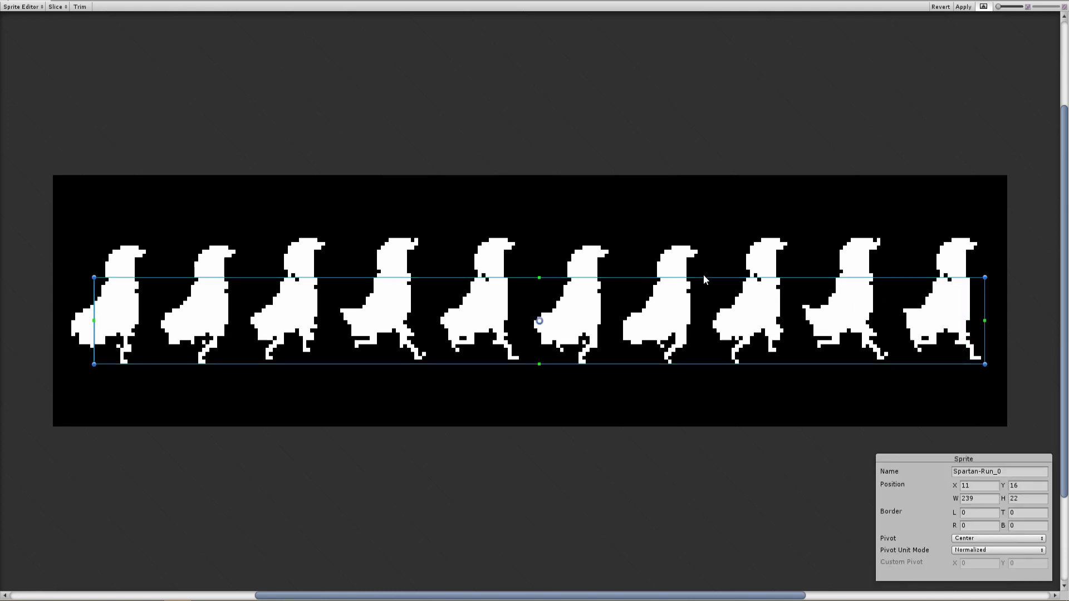
drag(700, 277, 698, 240)
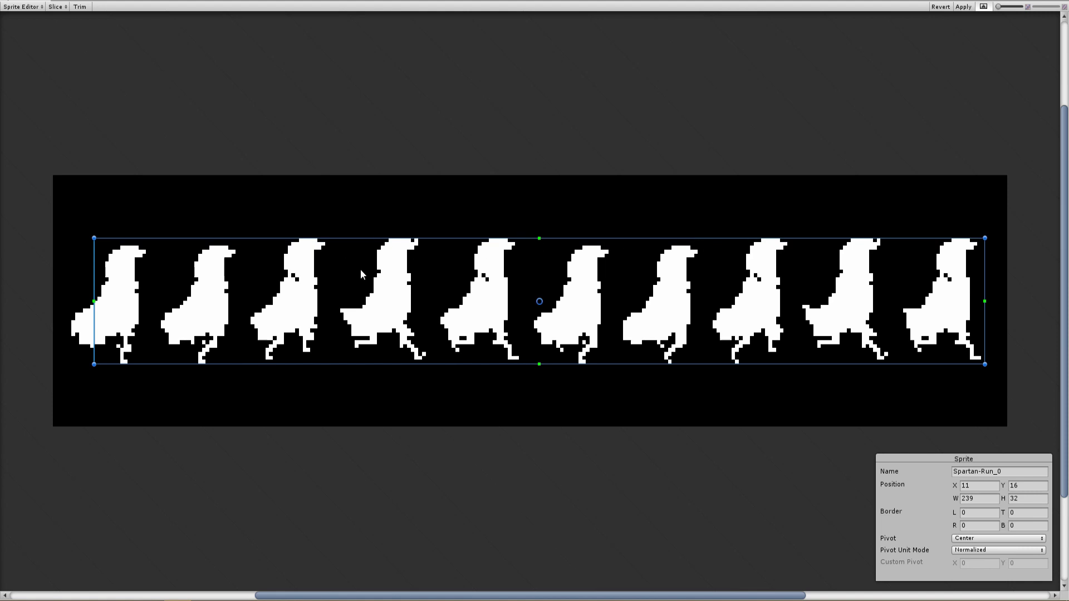
drag(984, 311, 146, 326)
drag(94, 312, 71, 312)
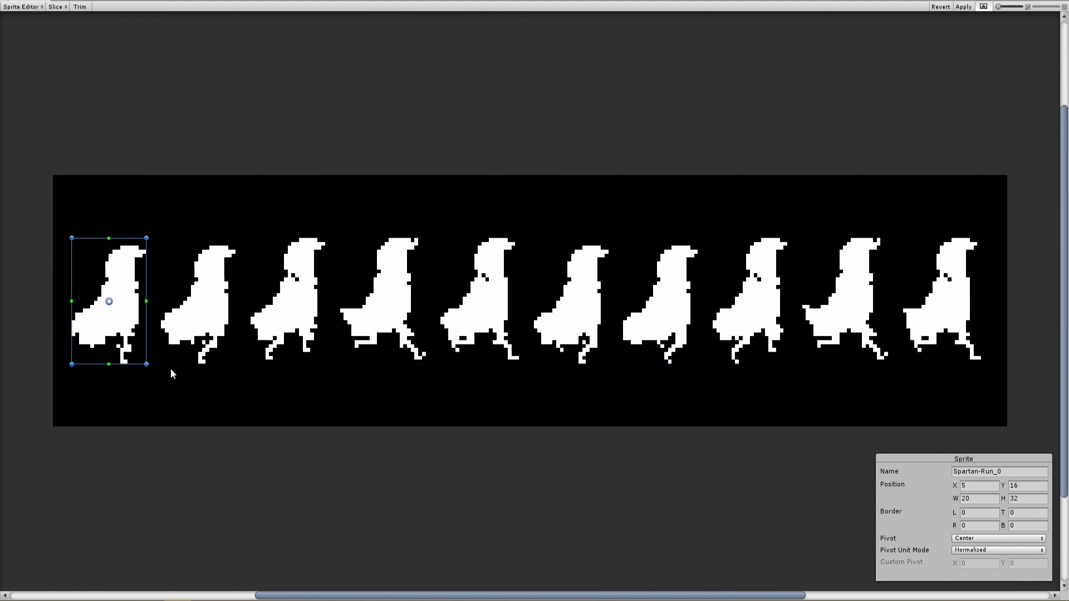
Step: Outline the second, third and fourth Spartan frames as separate sprites, each 32 pixels high
mouse_move(161, 238)
mouse_down()
mouse_move(221, 312)
mouse_move(221, 365)
mouse_up()
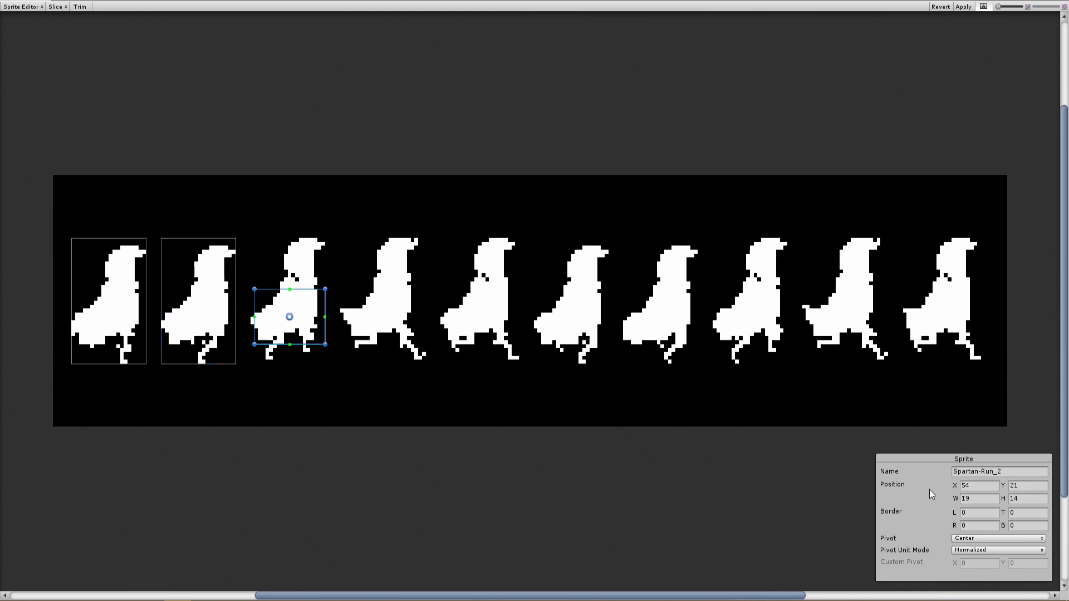
click(1028, 498)
text(32)
drag(353, 220, 429, 358)
click(1027, 498)
text(32)
Step: Fit sprite outlines 32 pixels high around the fifth and sixth Spartan frames
click(1023, 497)
text(32)
mouse_move(448, 289)
mouse_down()
mouse_move(515, 353)
mouse_move(441, 301)
mouse_up()
mouse_move(537, 215)
mouse_down()
mouse_move(611, 334)
mouse_move(572, 364)
mouse_up()
drag(538, 301, 533, 302)
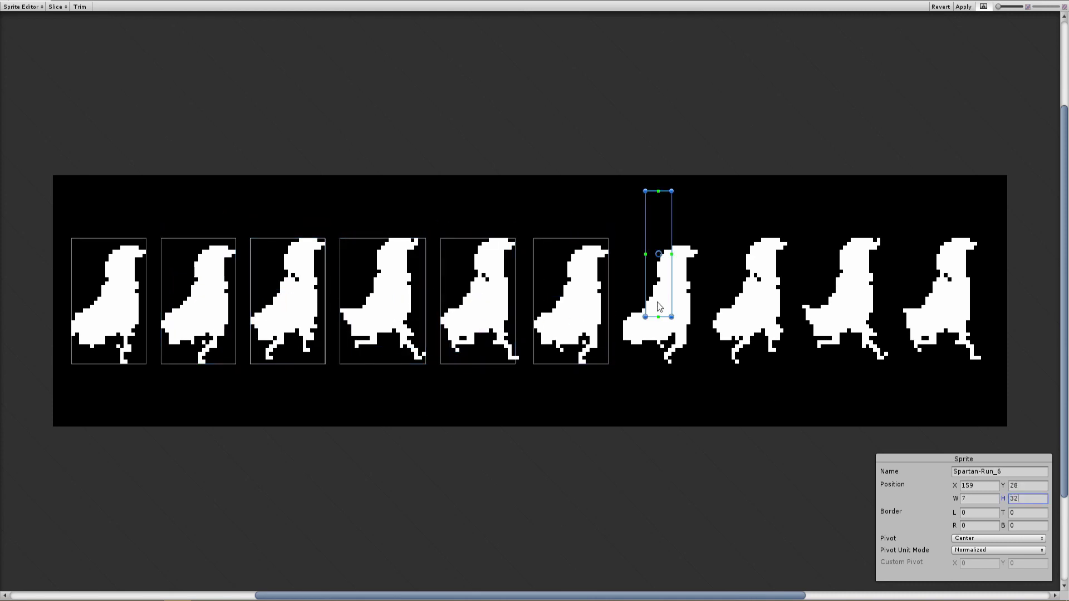
Step: Fit sprite outlines around the seventh, eighth and ninth Spartan frames, each 32 pixels high
drag(657, 302, 660, 349)
mouse_move(713, 237)
mouse_down()
mouse_move(763, 359)
mouse_move(775, 332)
mouse_up()
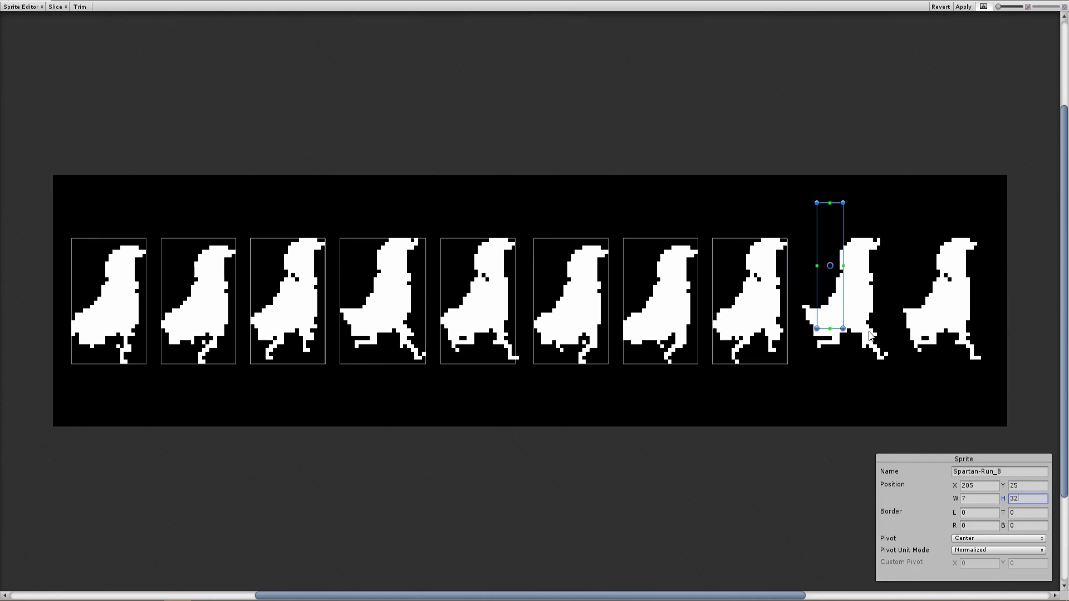
drag(843, 312, 887, 312)
mouse_move(857, 301)
mouse_down()
mouse_move(861, 333)
mouse_move(802, 328)
mouse_up()
Step: Outline the tenth Spartan frame as a sprite 32 pixels high
click(1036, 499)
text(32)
mouse_move(902, 328)
mouse_down()
mouse_move(933, 356)
mouse_move(984, 334)
mouse_up()
drag(958, 329, 981, 337)
Step: Apply the ten sprite slices and close the Sprite Editor
click(998, 370)
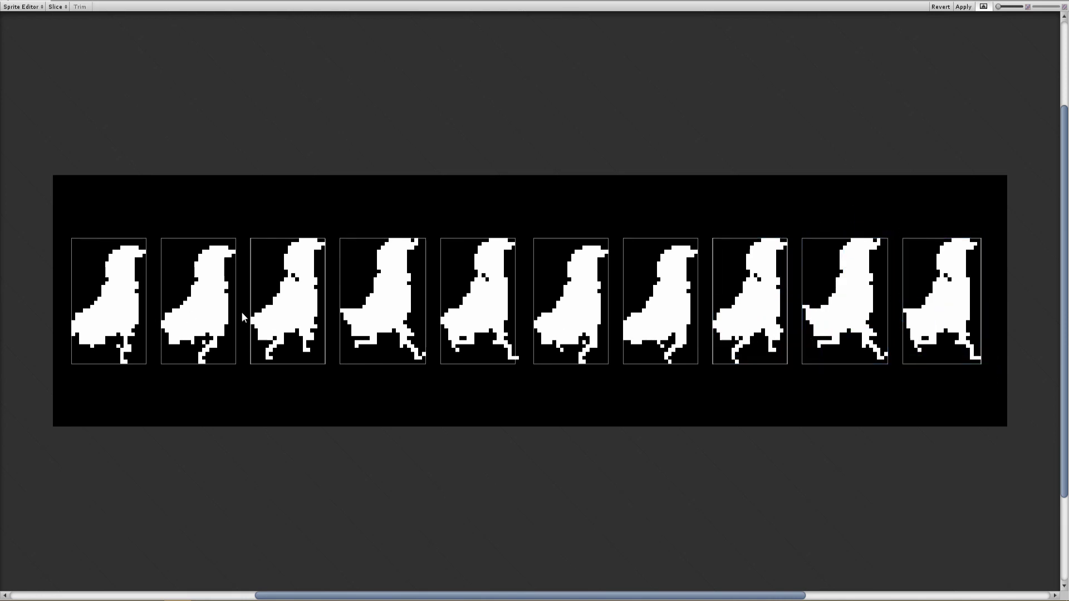
click(965, 8)
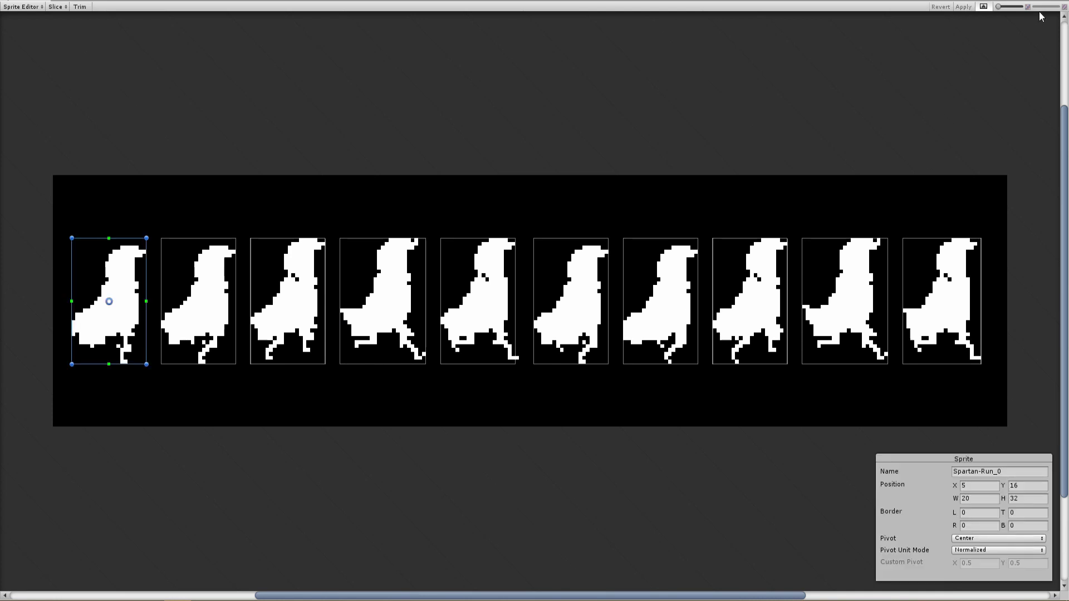
click(1064, 4)
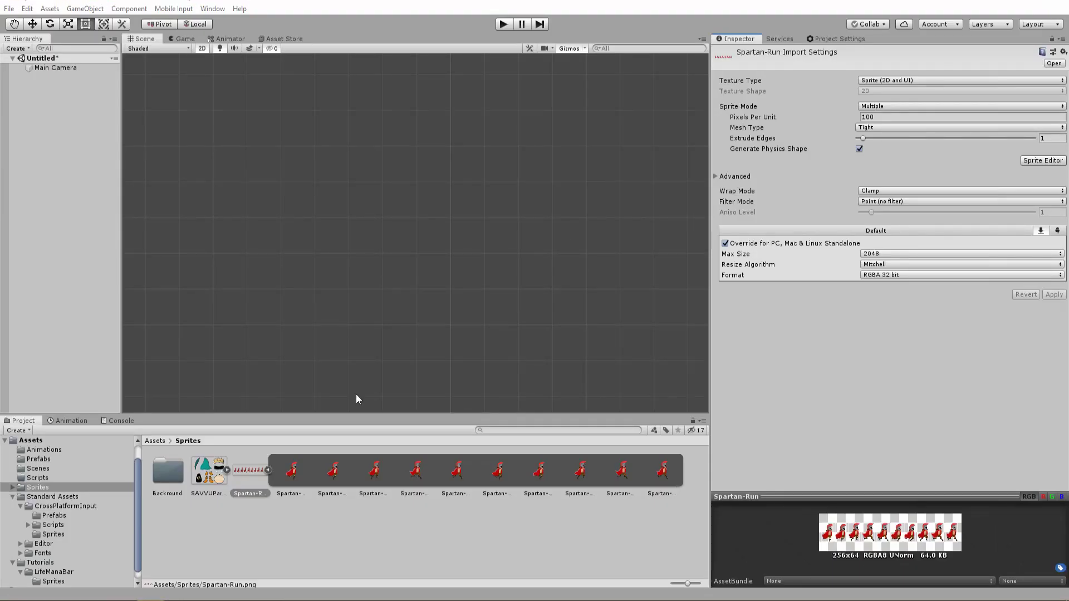
Step: Place the sliced Spartan-Run sheet in the scene and save the resulting animation clip as Spartan-Run
click(269, 471)
drag(249, 473, 392, 238)
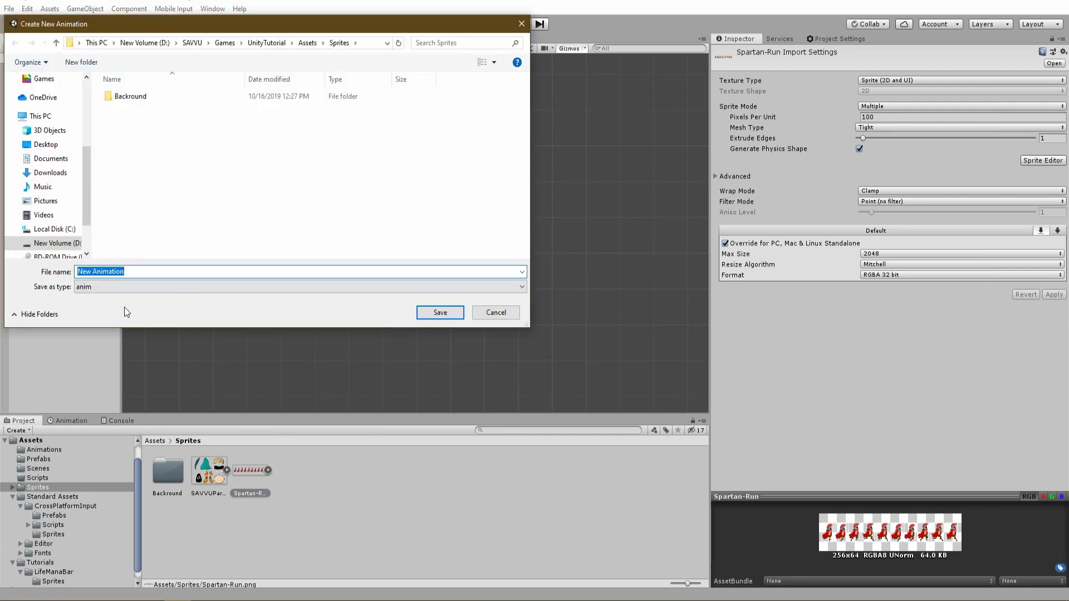
text(Spartan)
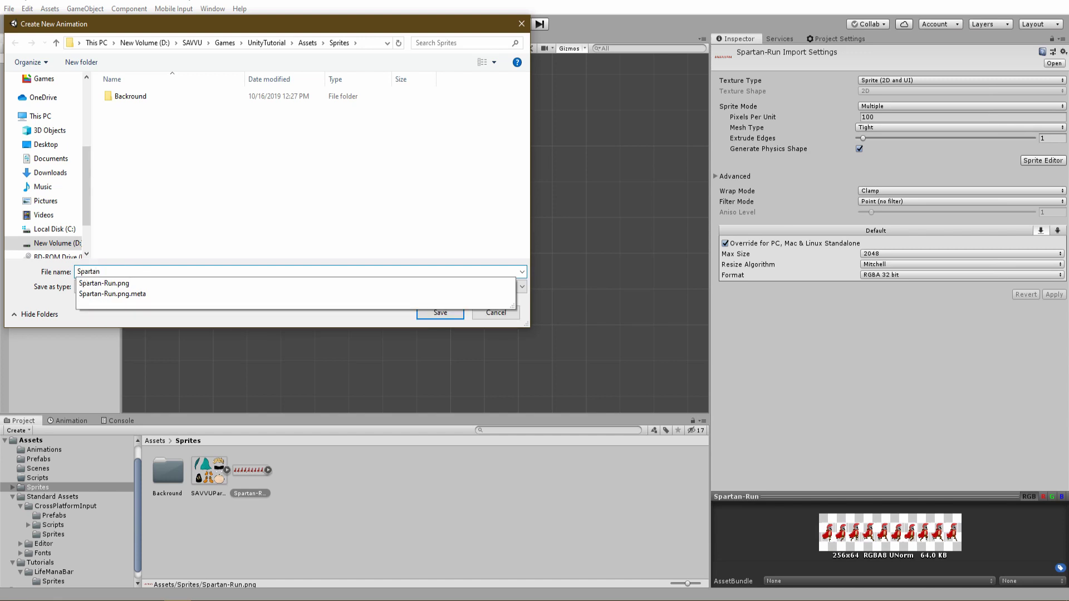
text(-Run)
click(440, 315)
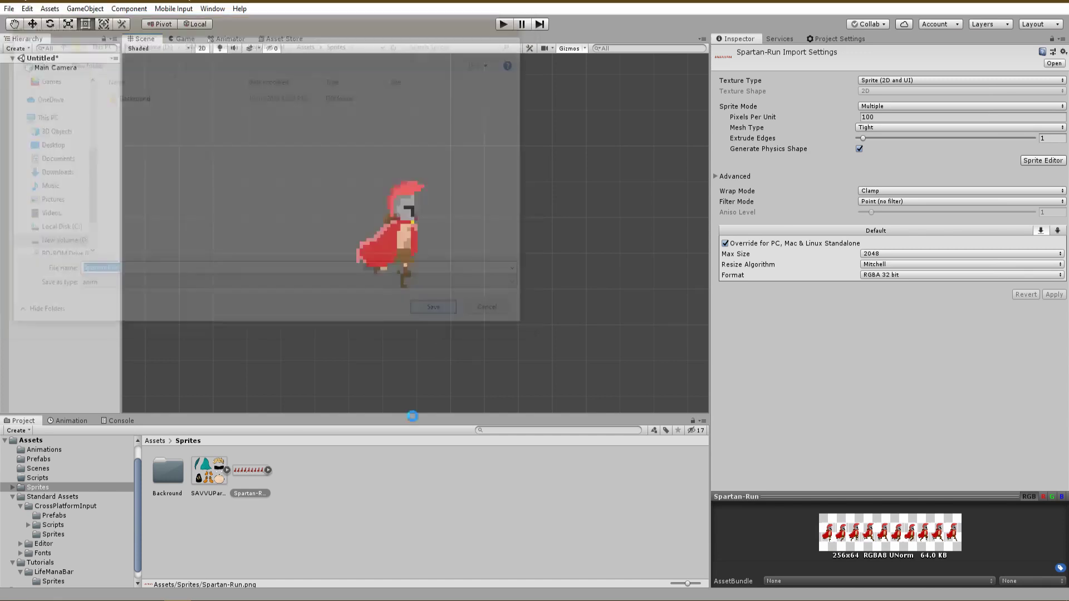
Step: Open the Animation window for the Spartan in the scene and preview the Spartan-Run clip
click(212, 8)
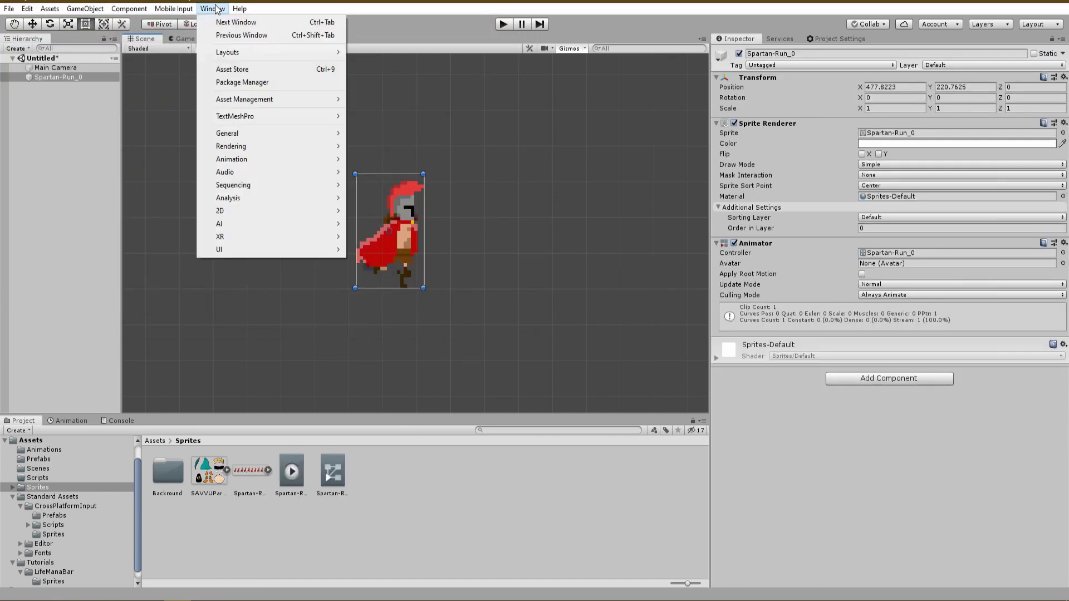
mouse_move(339, 164)
click(379, 159)
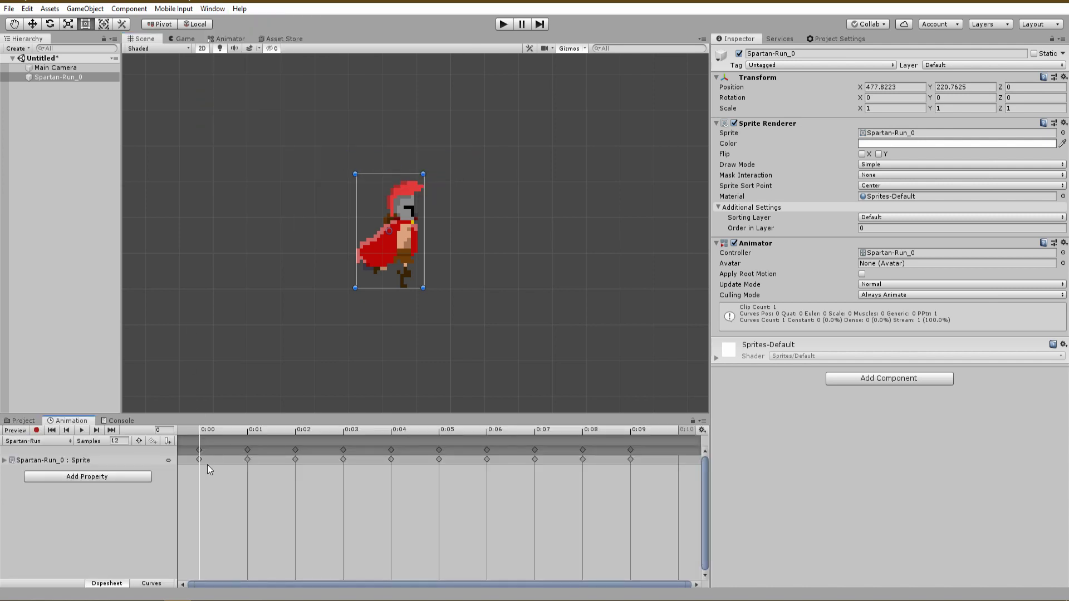
mouse_move(231, 432)
mouse_down()
mouse_move(555, 445)
mouse_move(225, 443)
mouse_up()
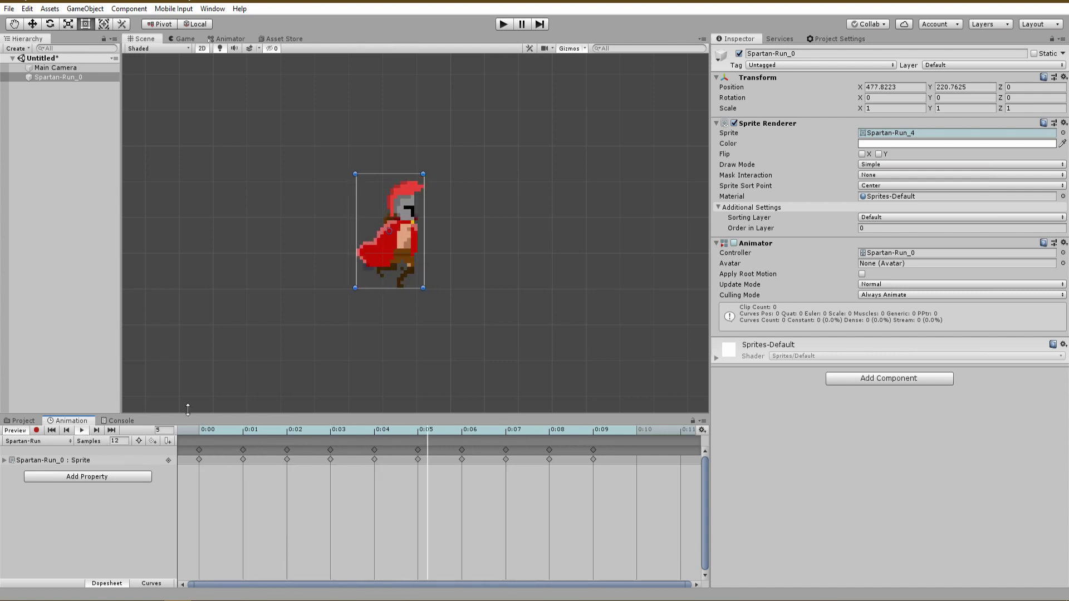
Step: Try sample rates of 20 and 5 on the Spartan-Run clip to compare playback speeds
click(126, 443)
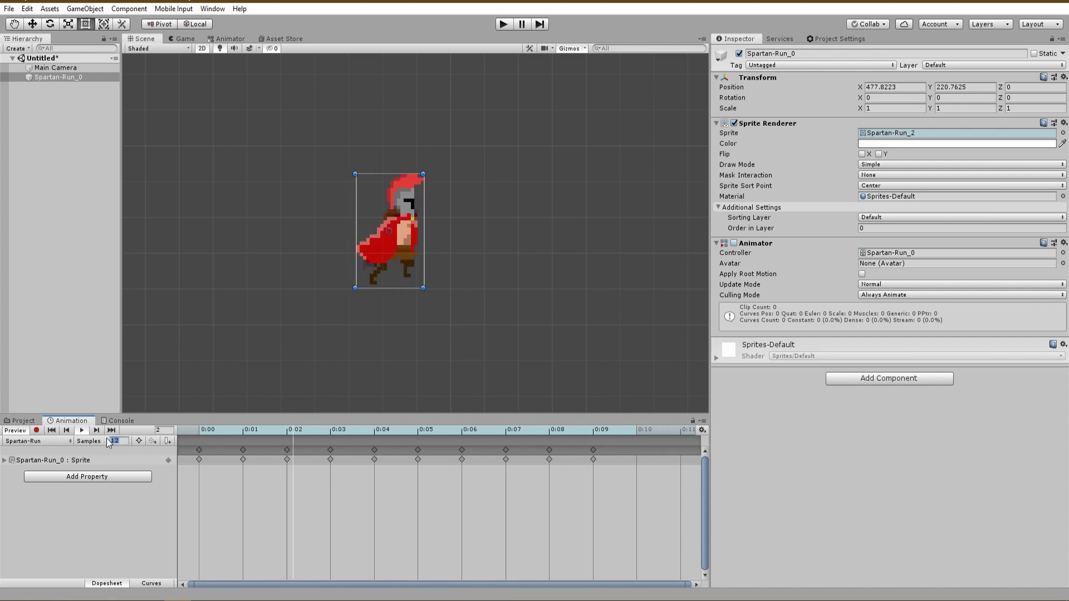
text(20)
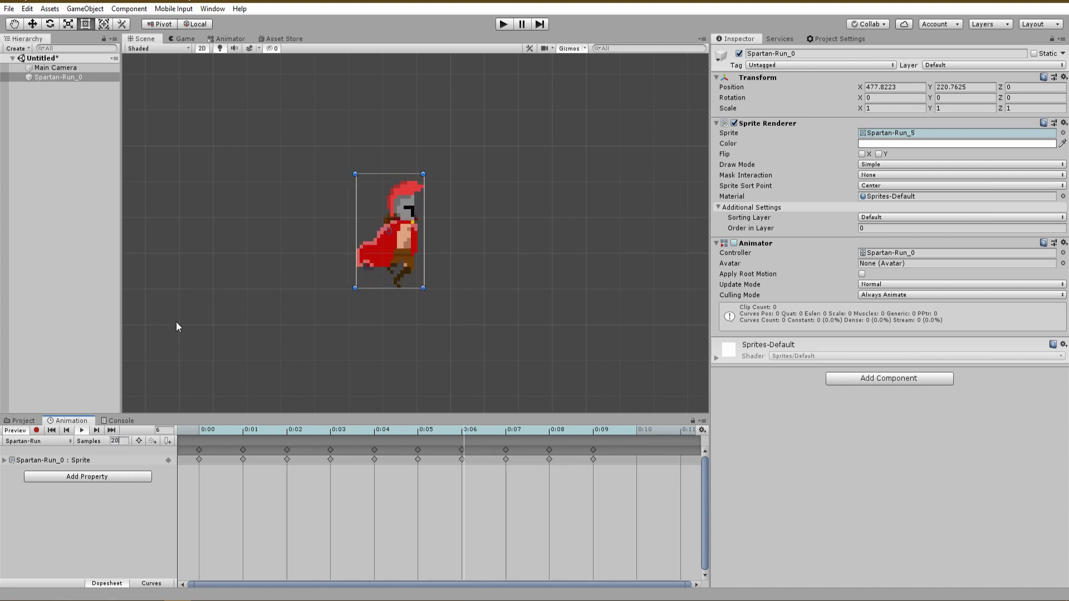
key(Return)
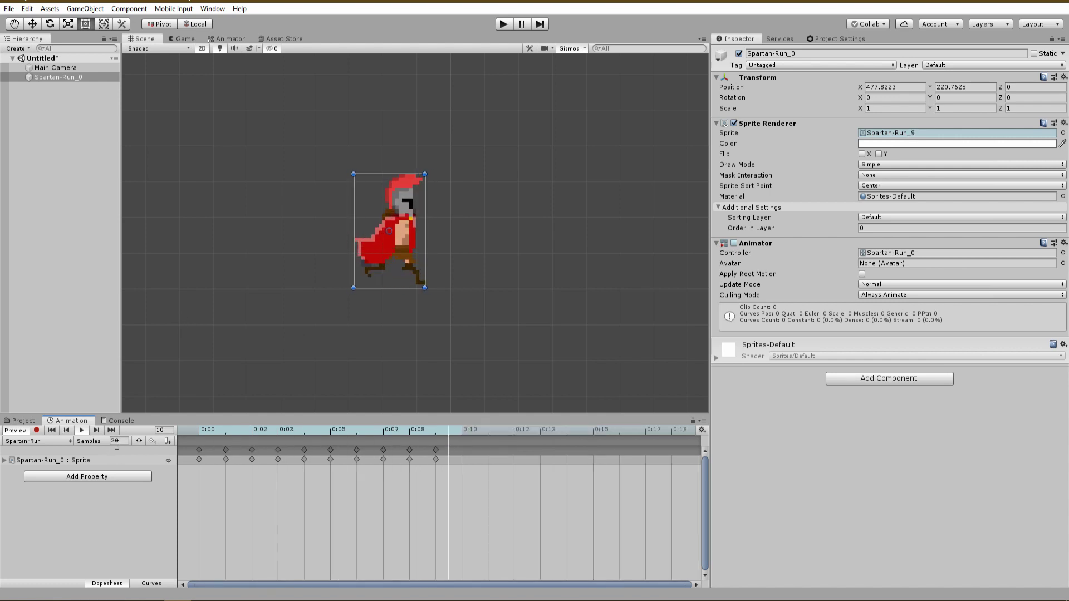
click(113, 441)
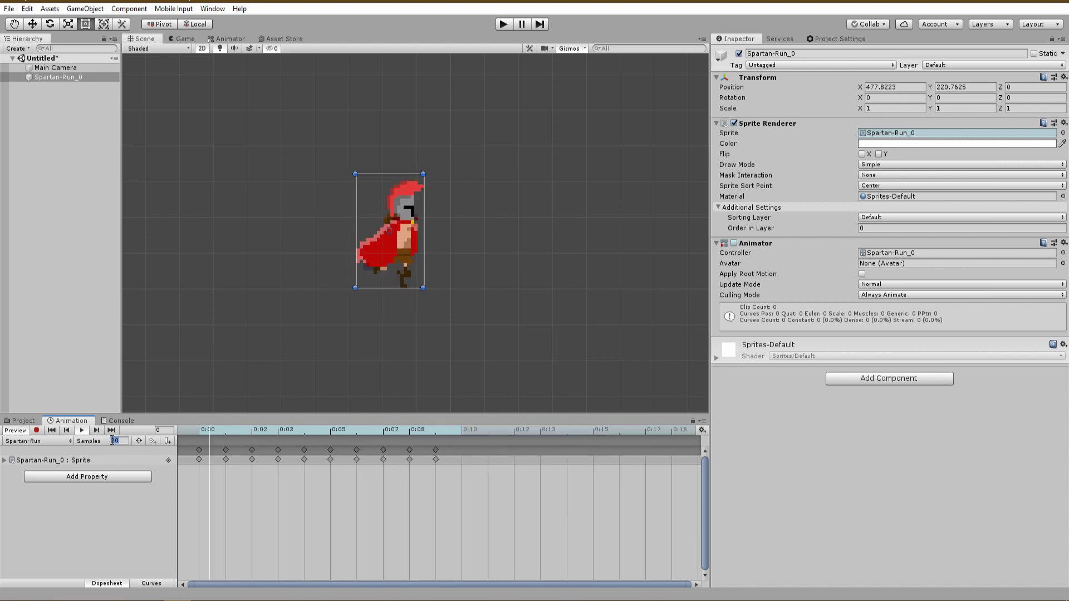
text(5)
key(Return)
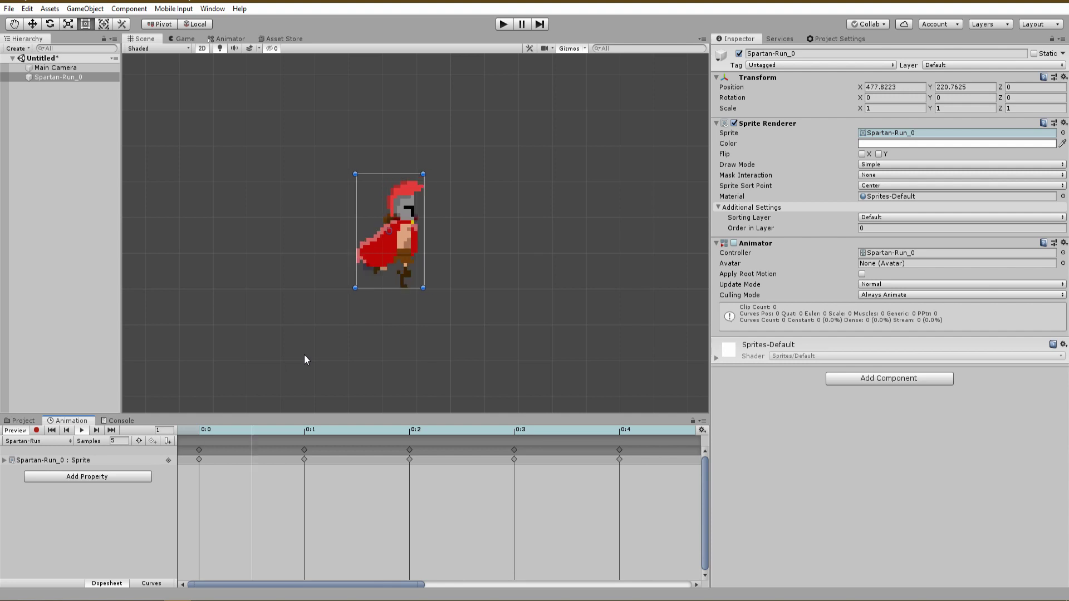
Step: Set the Spartan-Run clip's sample rate to 12
click(107, 440)
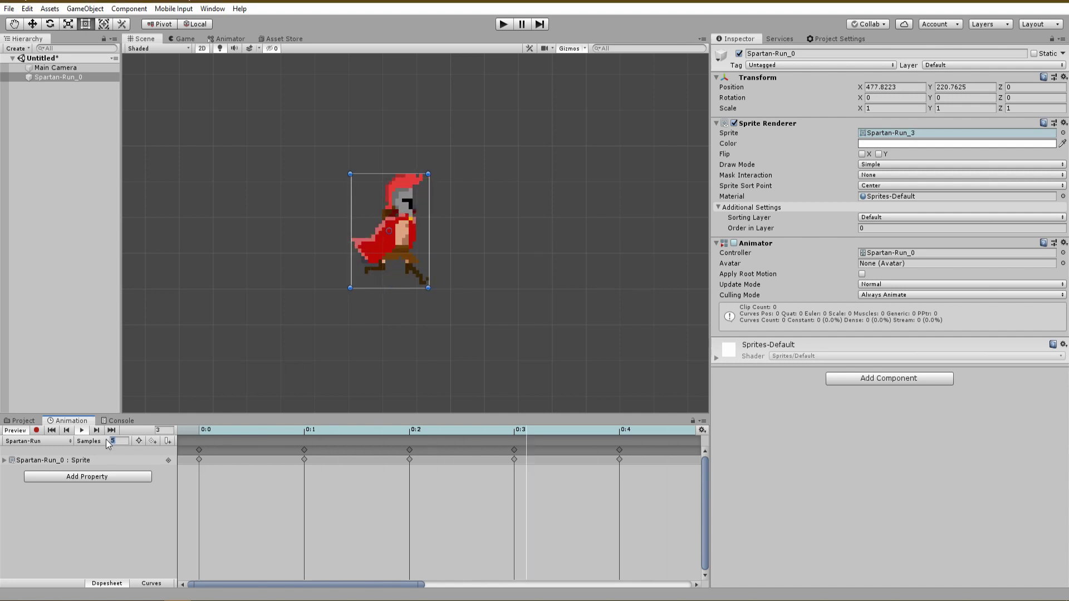
text(12)
key(Return)
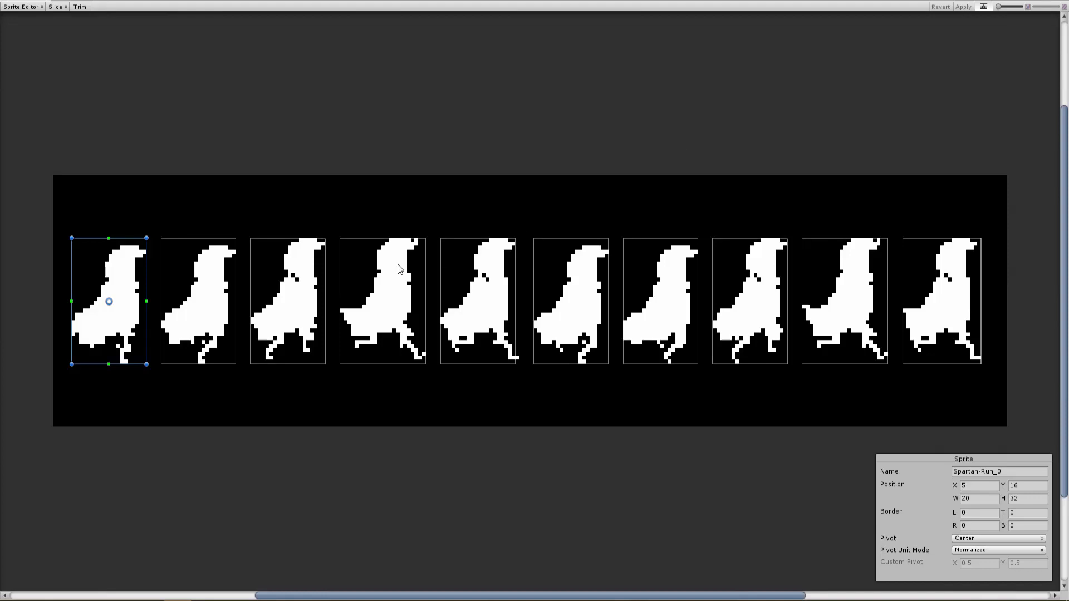
Step: Check the pivots of the third to sixth, ninth and tenth Spartan sprites in the Sprite Editor, and close it
click(310, 301)
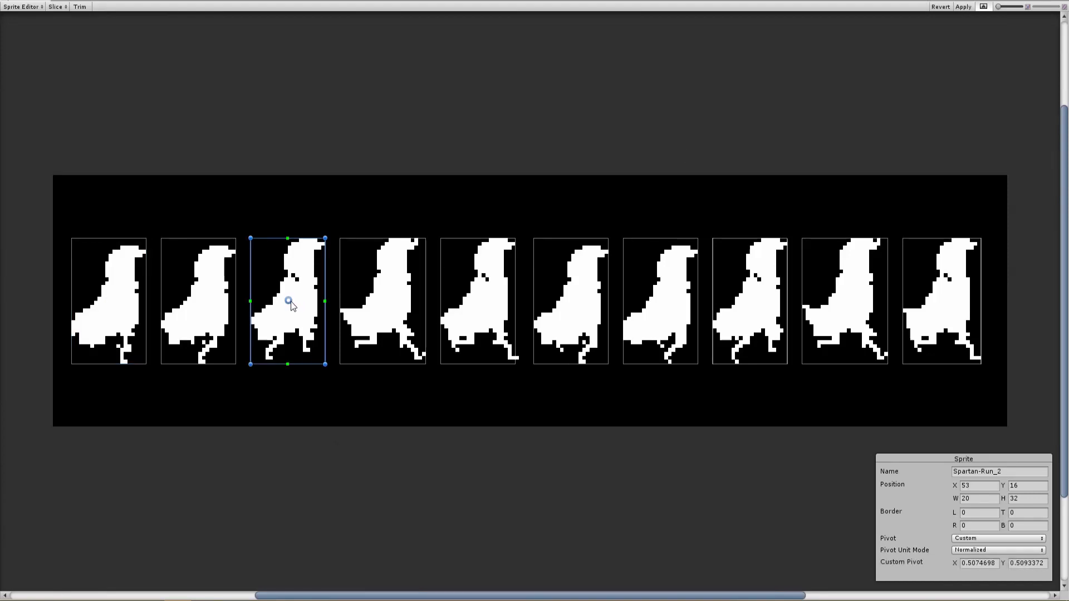
click(384, 304)
click(495, 307)
click(579, 310)
click(849, 306)
click(929, 315)
click(1064, 4)
Step: Select the Spartan in the scene and play its run animation
click(400, 239)
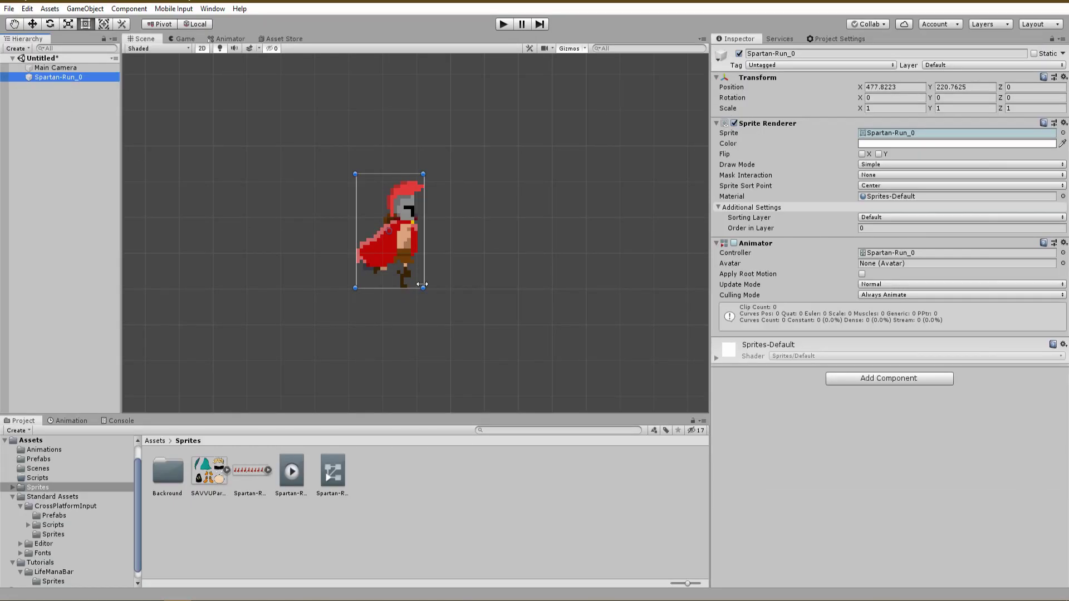
click(69, 421)
click(81, 429)
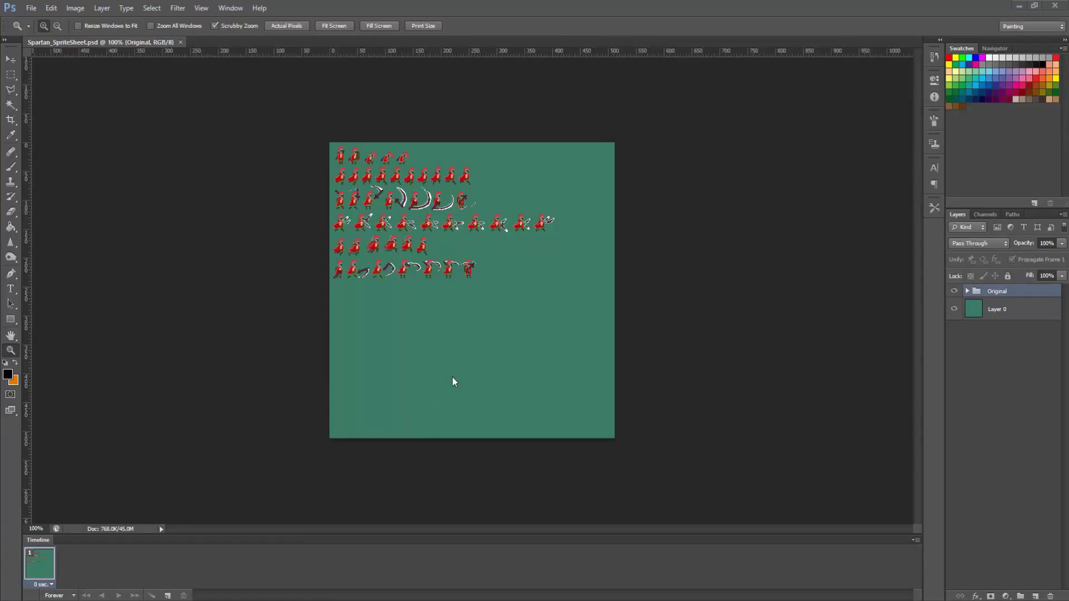
Step: Switch to Photoshop and examine all the Spartan animation rows in Spartan_SpriteSheet.psd at 300% zoom
click(466, 286)
click(540, 299)
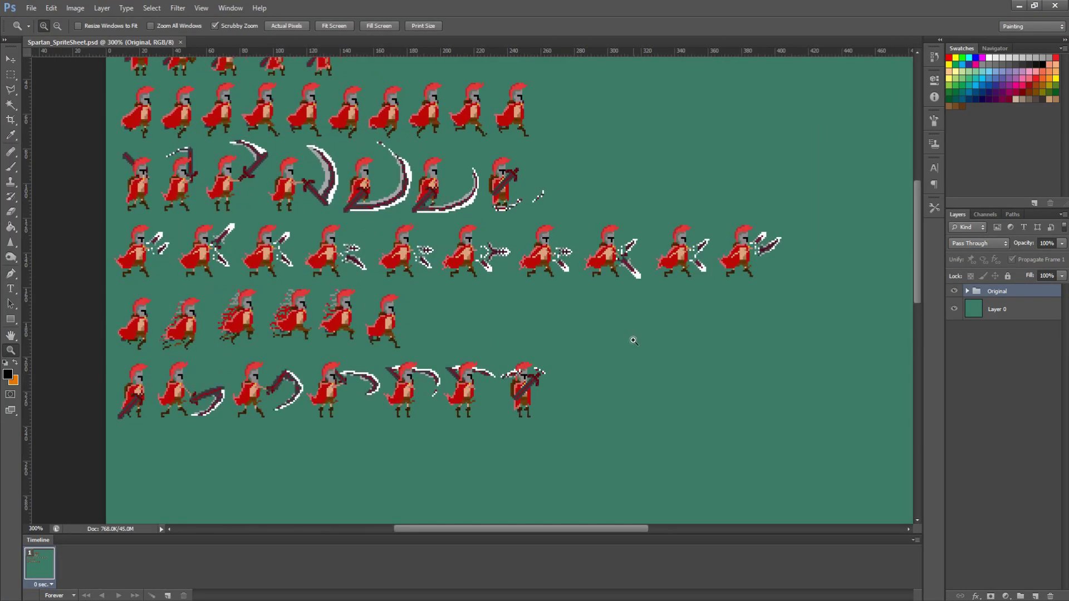
scroll(332, 340, up, 1)
scroll(332, 340, up, 1)
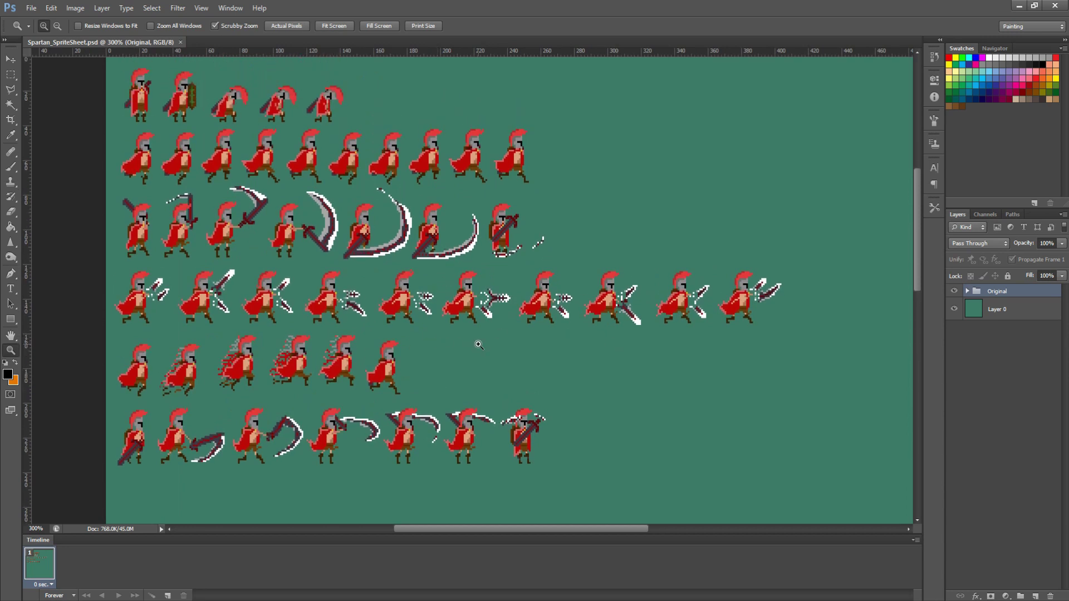